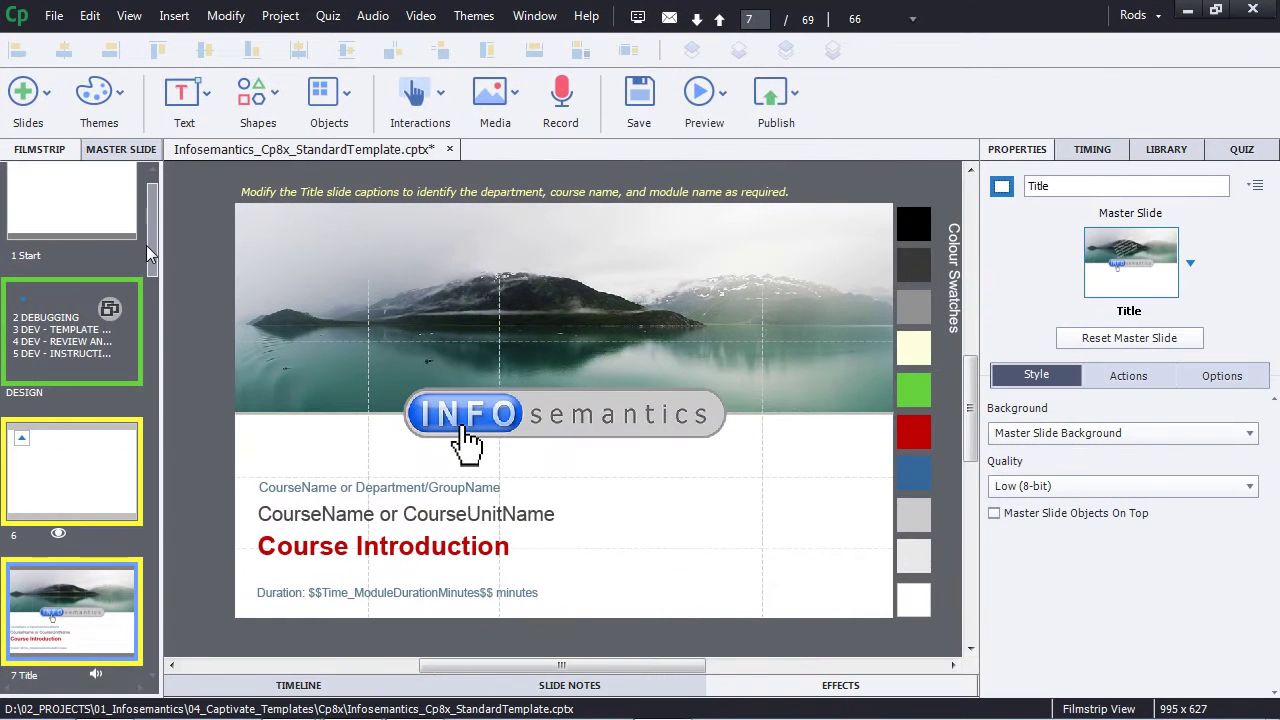
Scroll the Filmstrip and display slide 7, the Course Introduction title slide, on the stage
drag(150, 247, 142, 328)
click(395, 455)
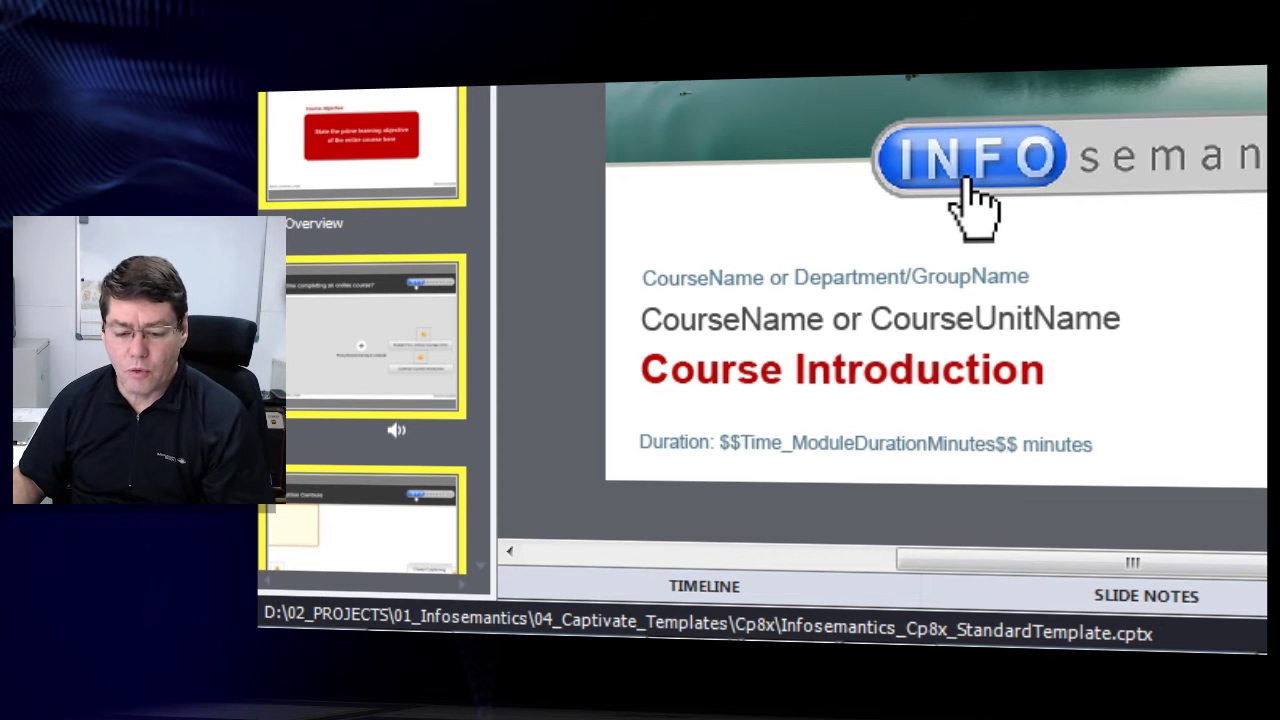
Open slide 11, About Quiz Questions, and zoom in on its $$Time_CurrentDate_Long$$ placeholder
scroll(390, 158, down, 5)
click(384, 155)
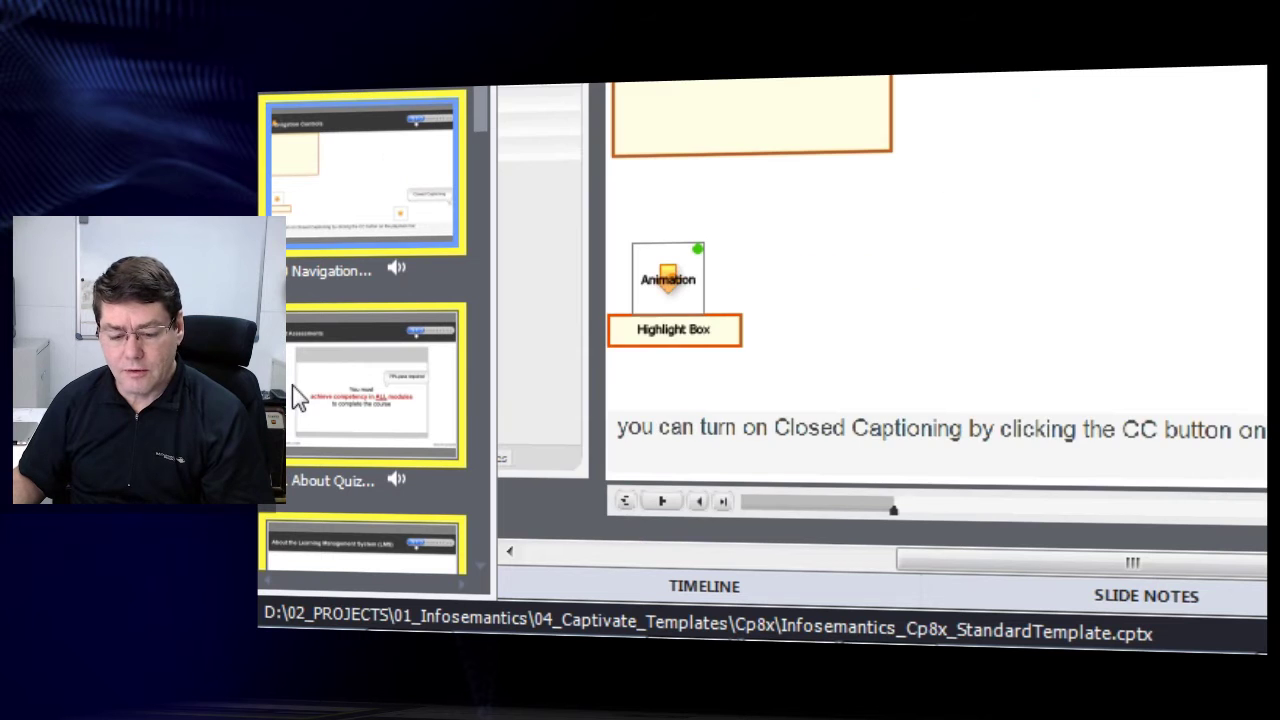
click(350, 397)
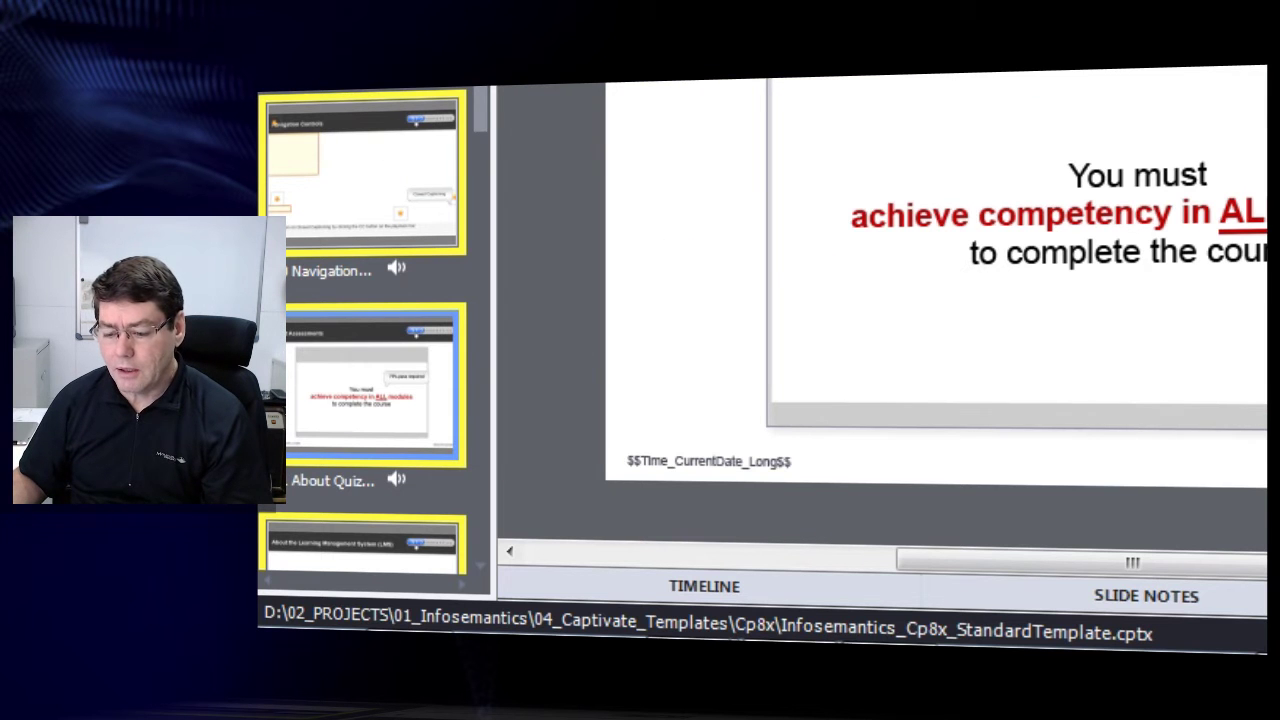
scroll(936, 300, down, 1)
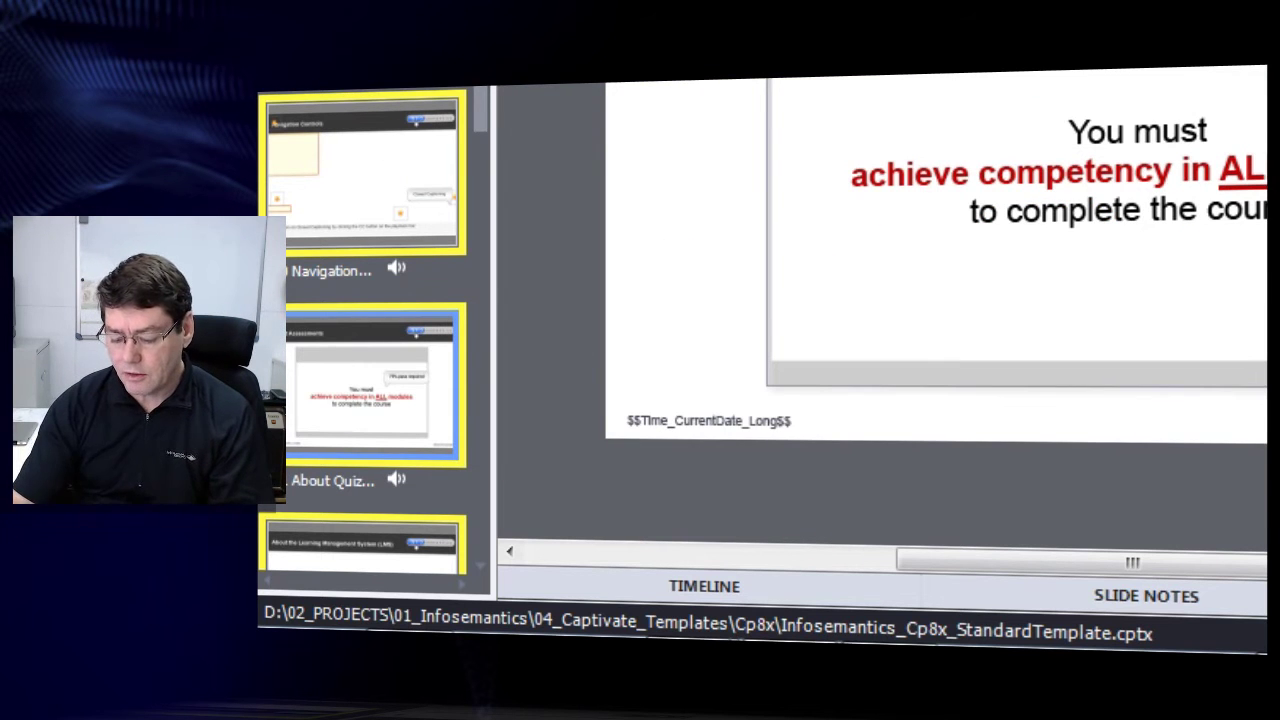
key(ctrl+equal)
key(ctrl+equal)
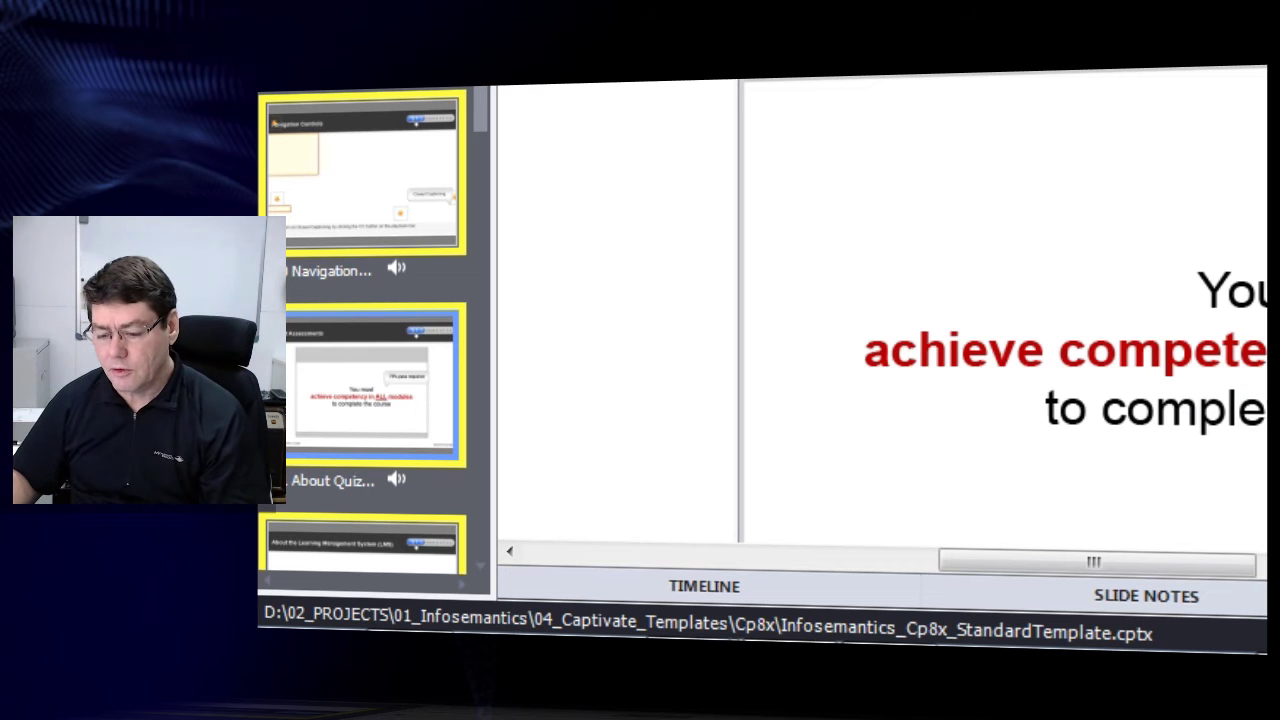
scroll(880, 320, down, 5)
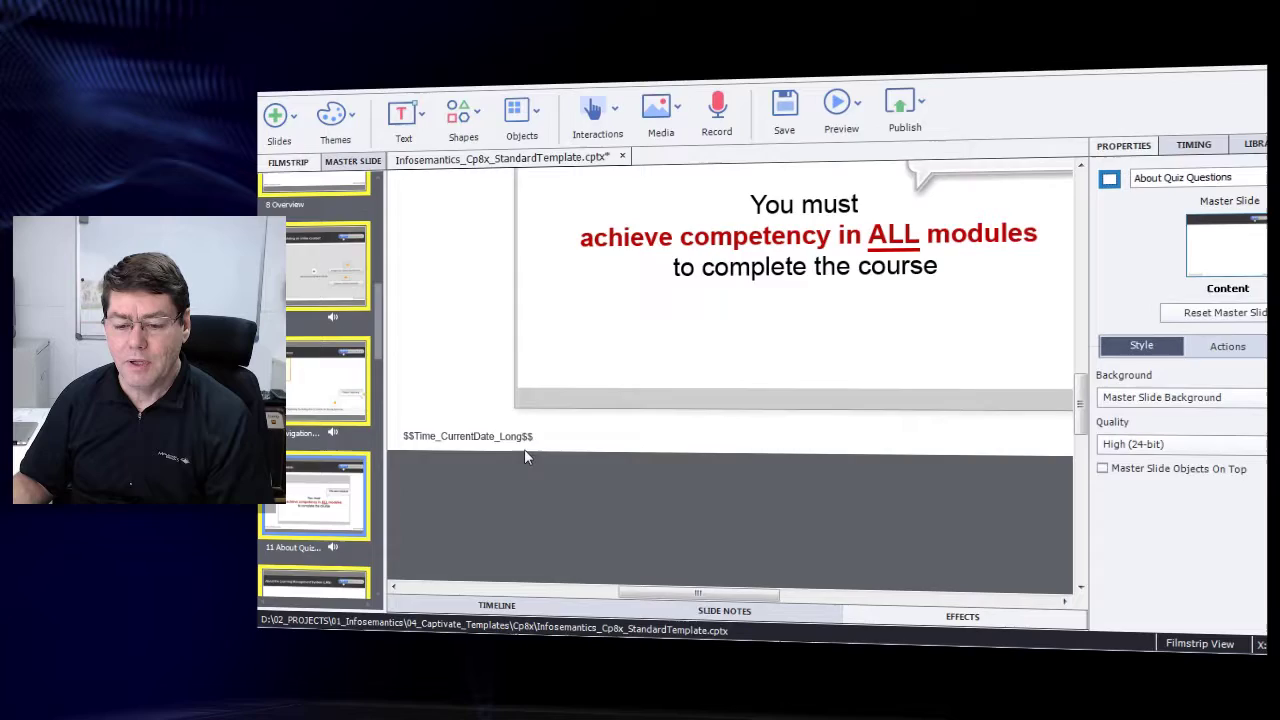
scroll(968, 450, up, 2)
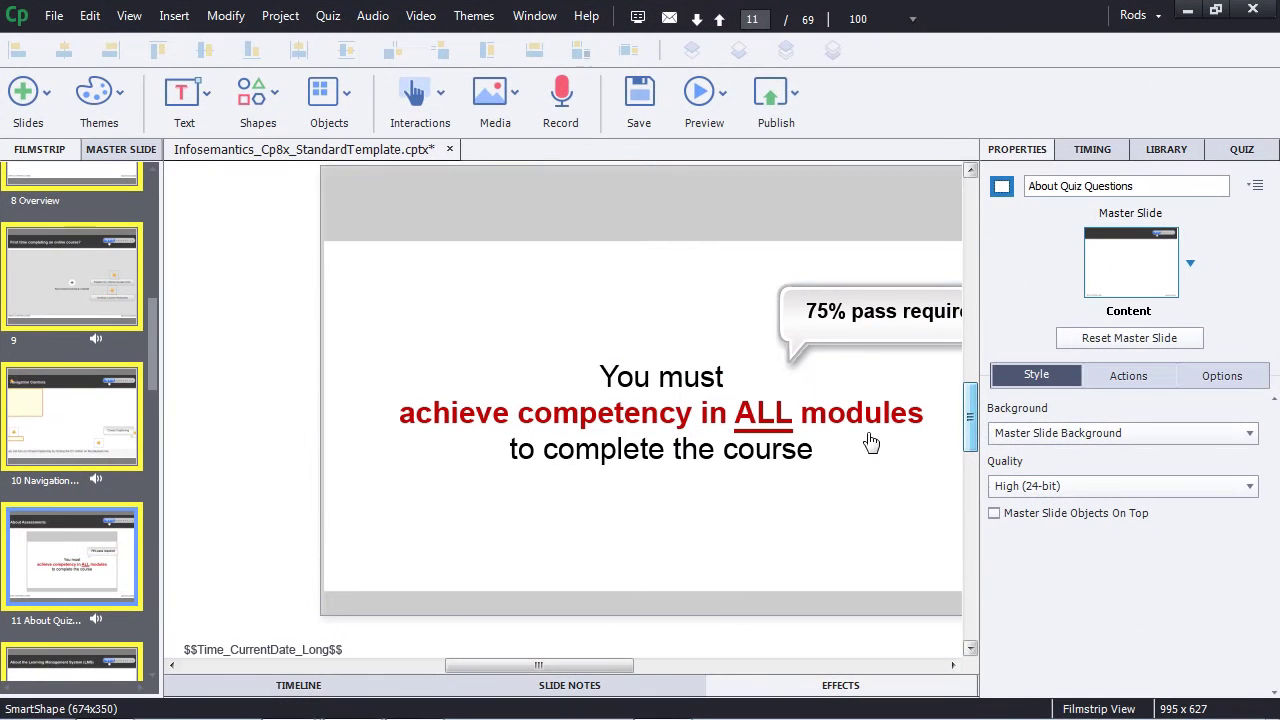
click(281, 16)
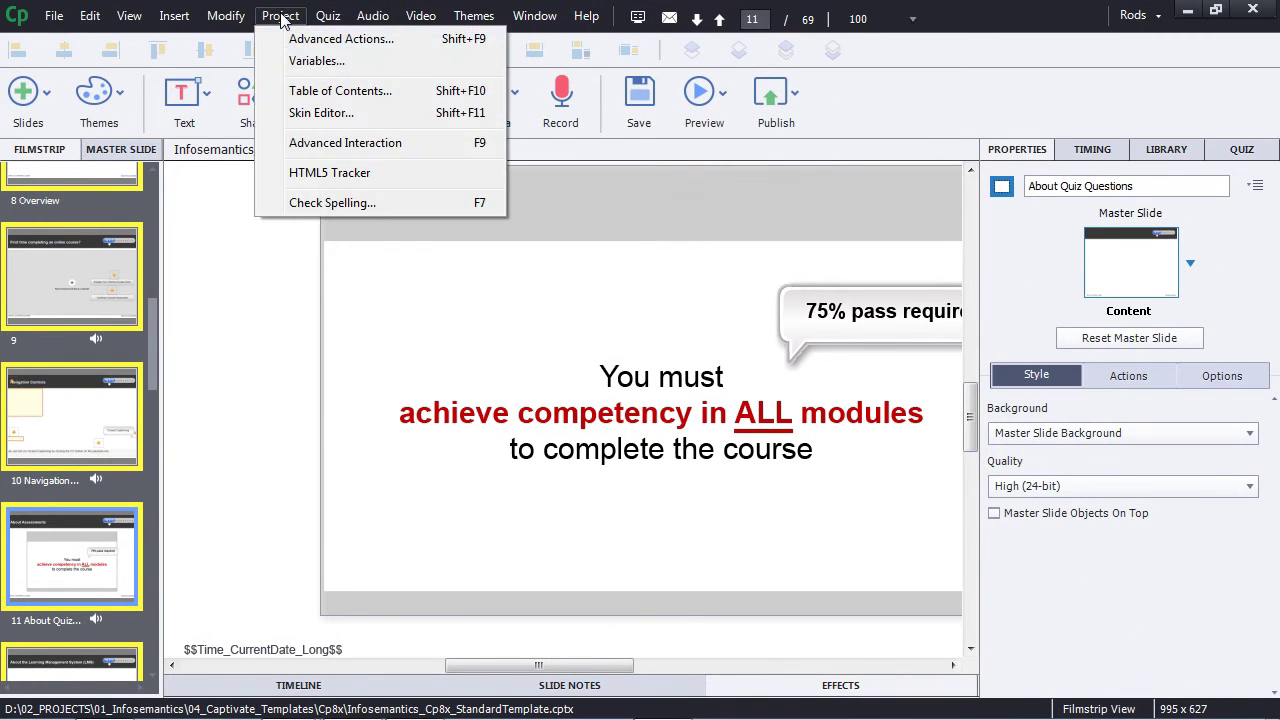
click(376, 62)
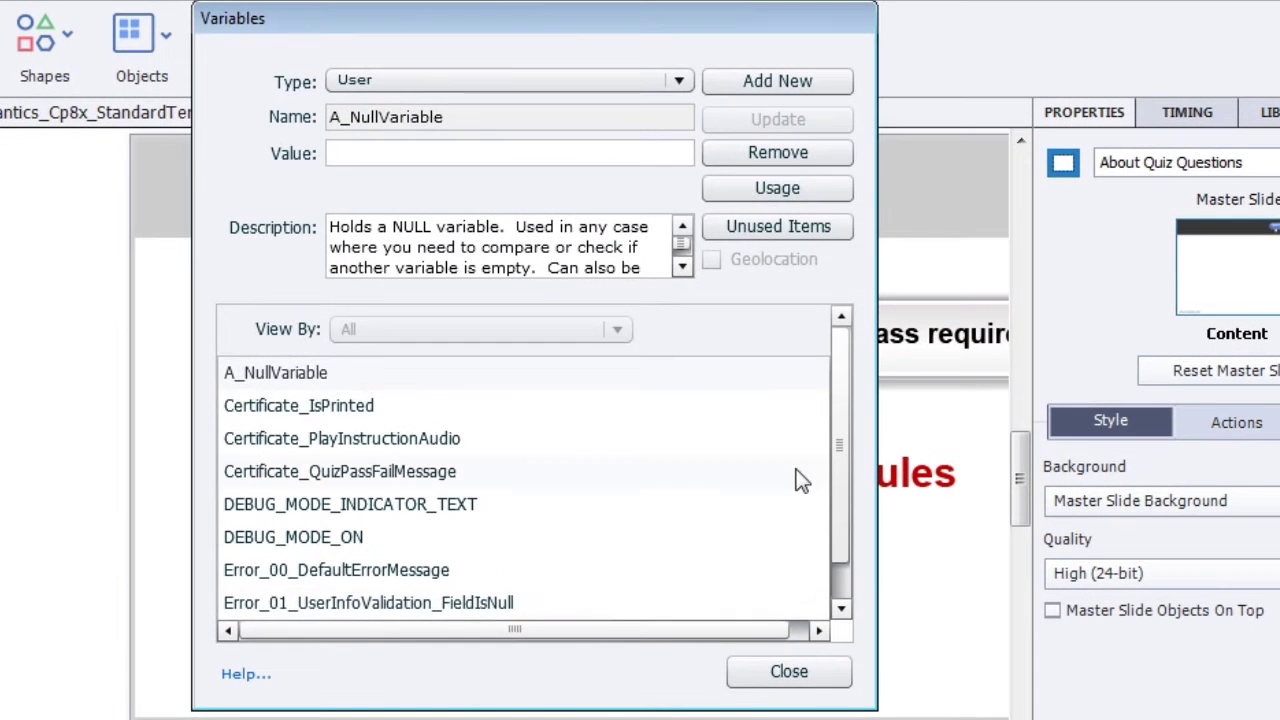
drag(715, 619, 738, 633)
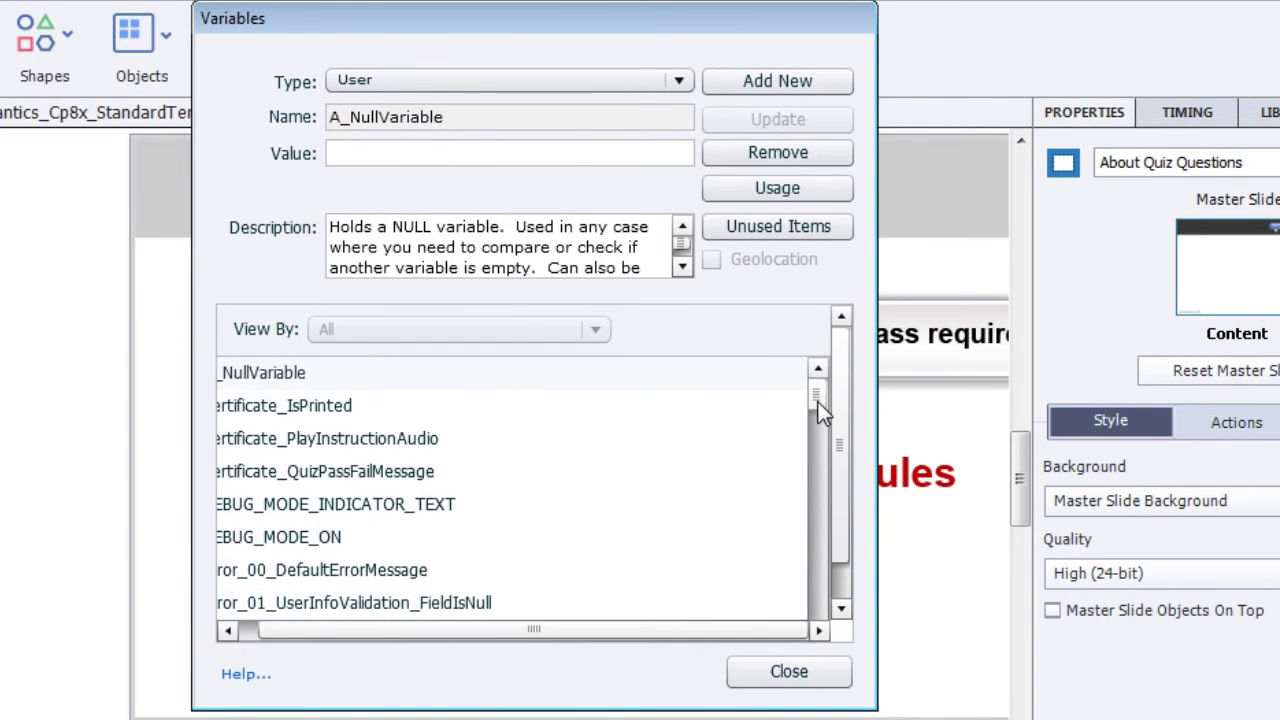
drag(818, 402, 796, 554)
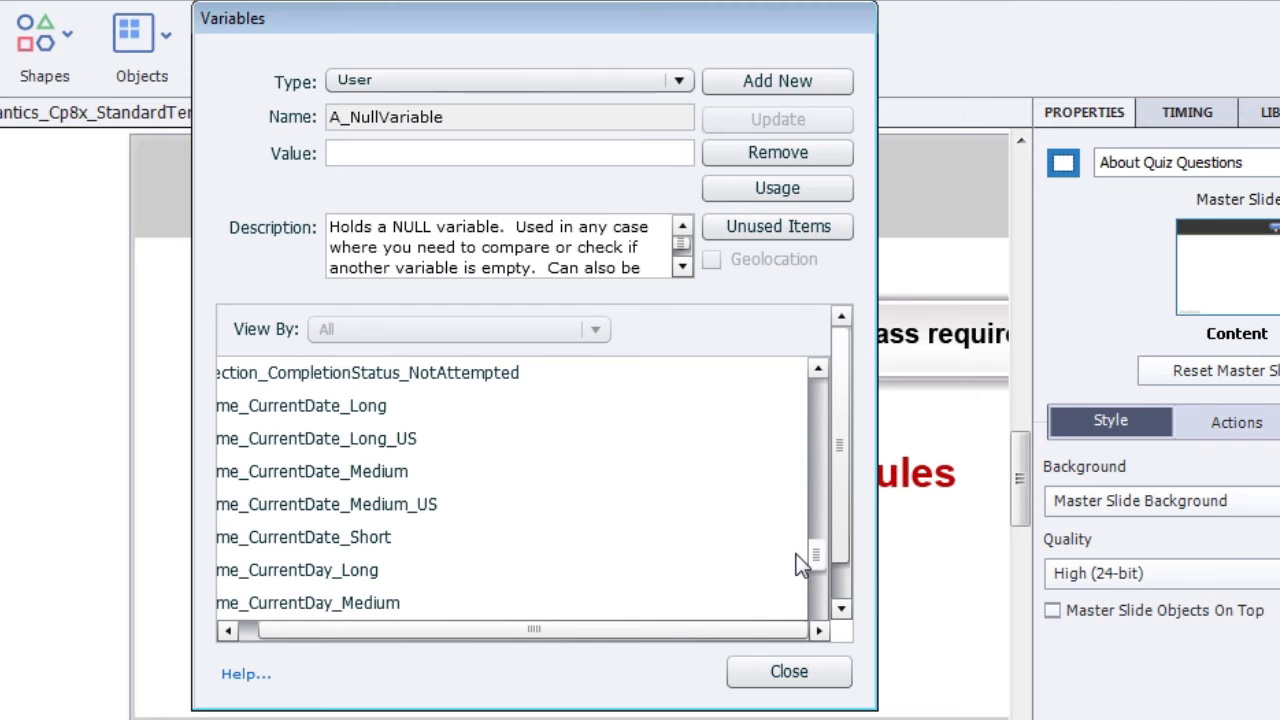
drag(648, 632, 627, 641)
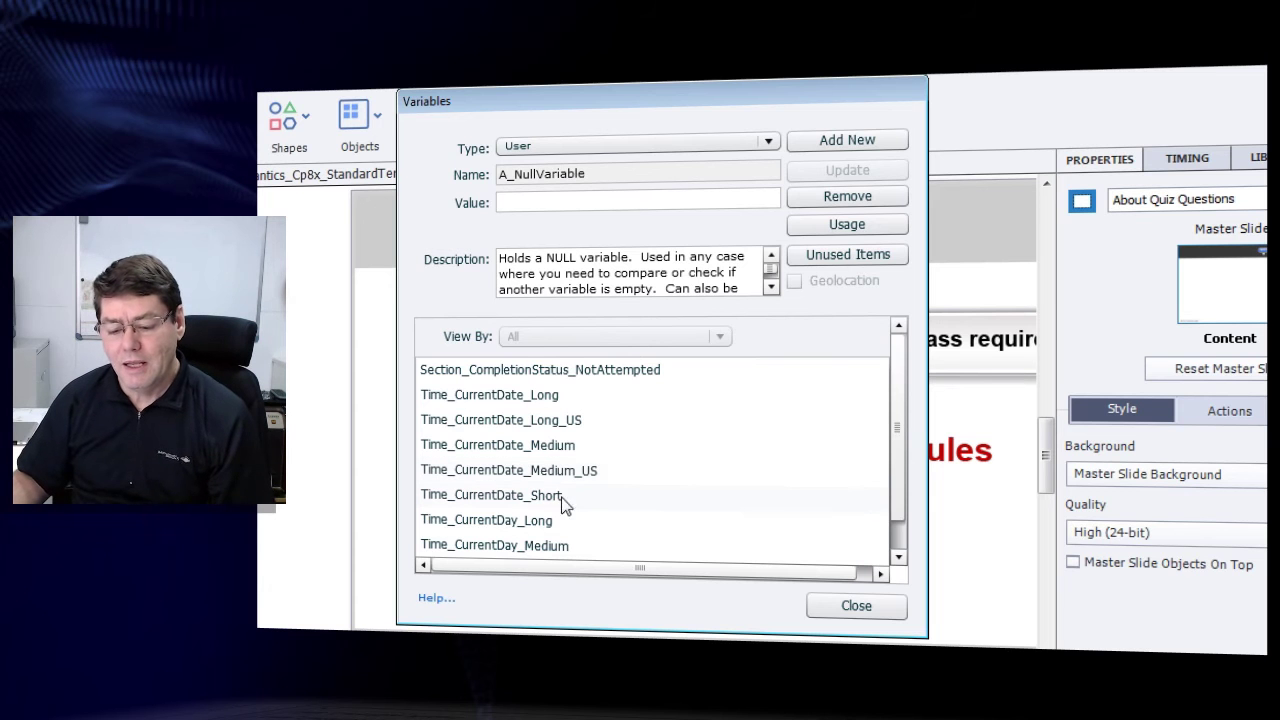
drag(902, 482, 896, 517)
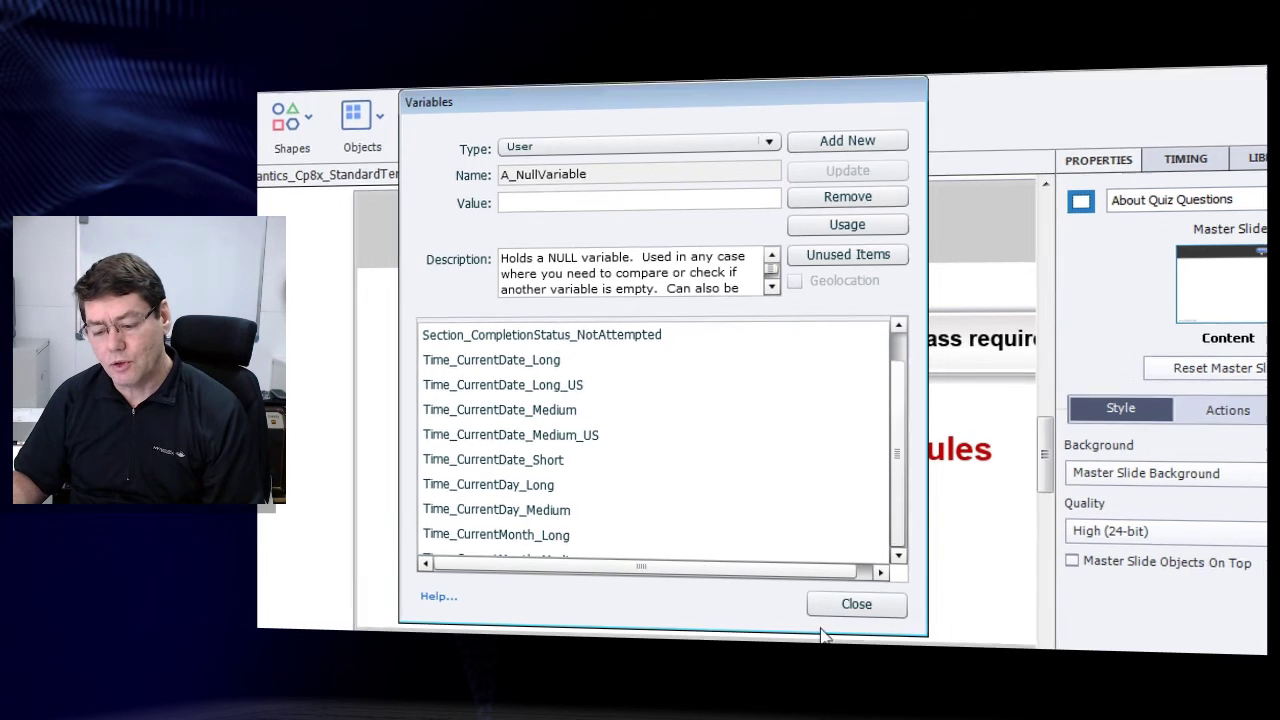
click(856, 605)
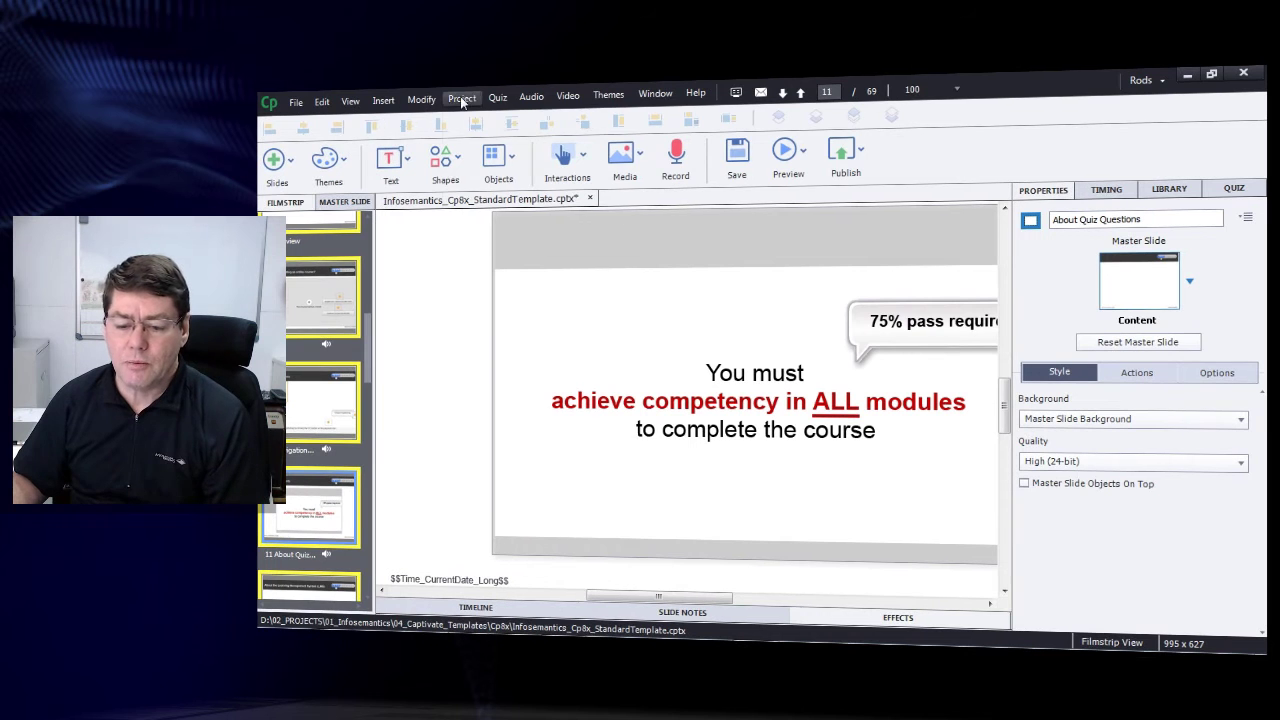
Open Advanced Actions with Shift+F9 and load TIME_Set_Date_Vars at its January decision
click(462, 100)
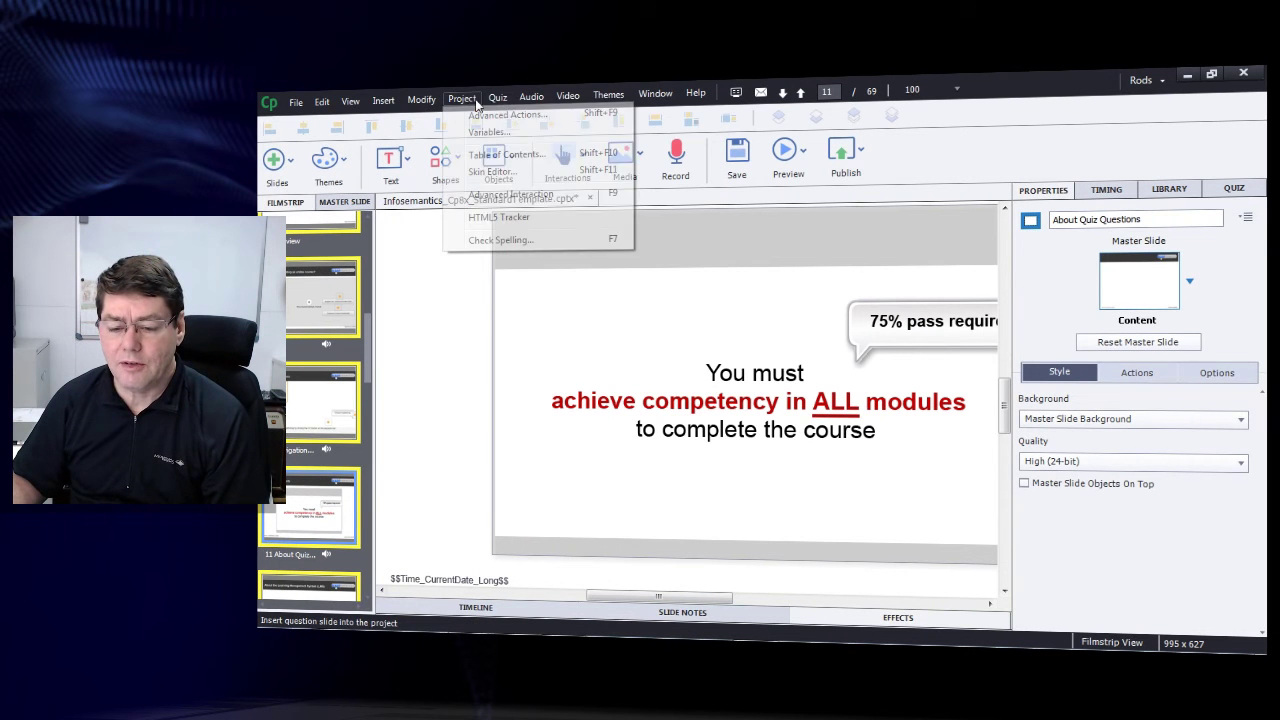
key(Escape)
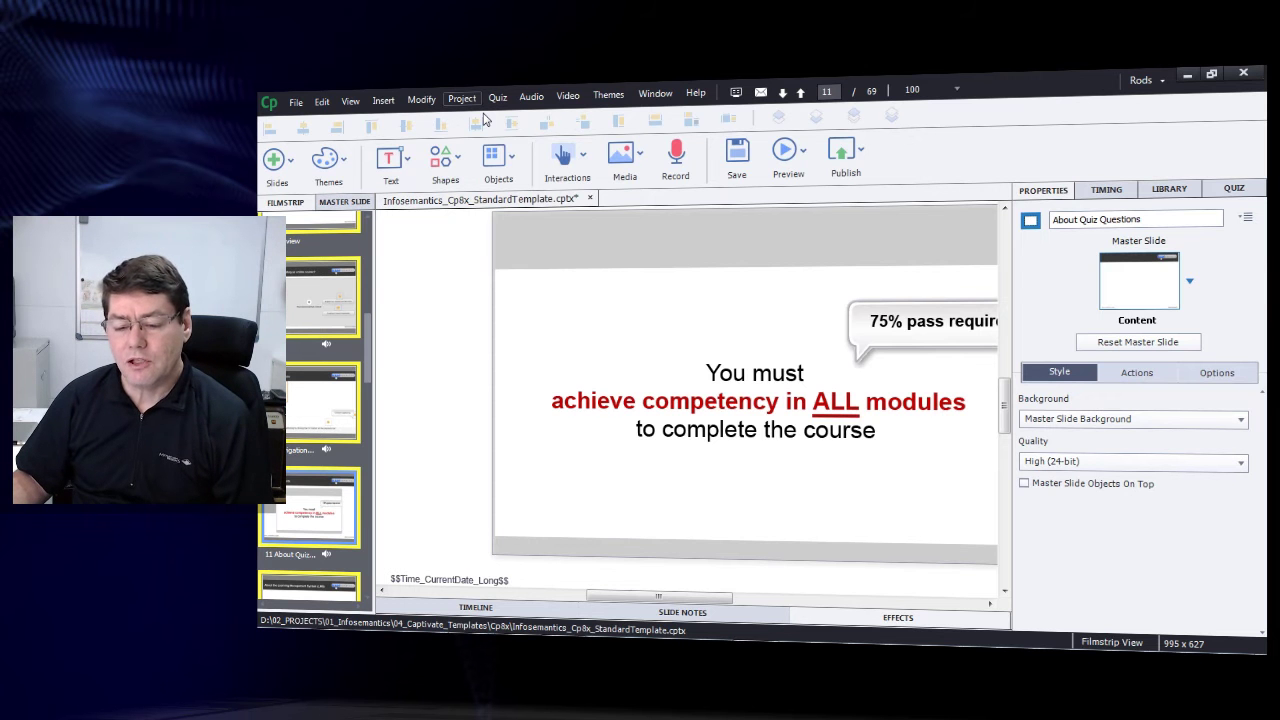
key(shift+F9)
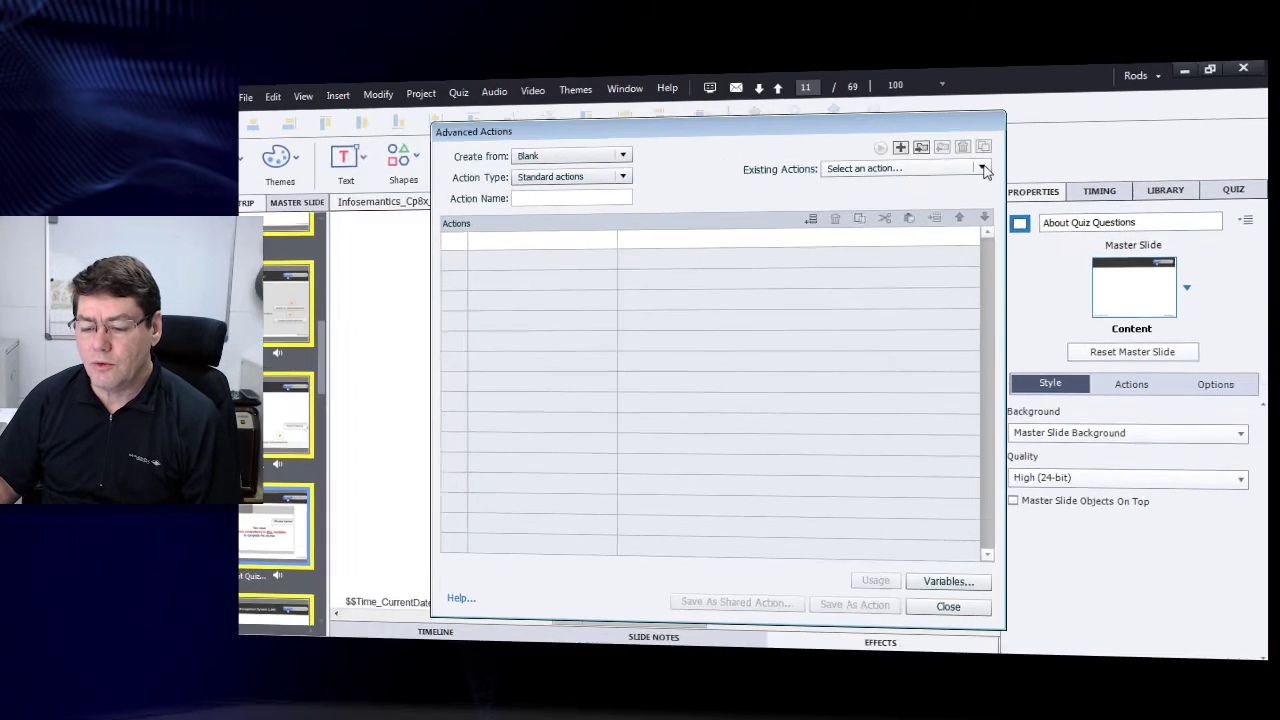
click(994, 169)
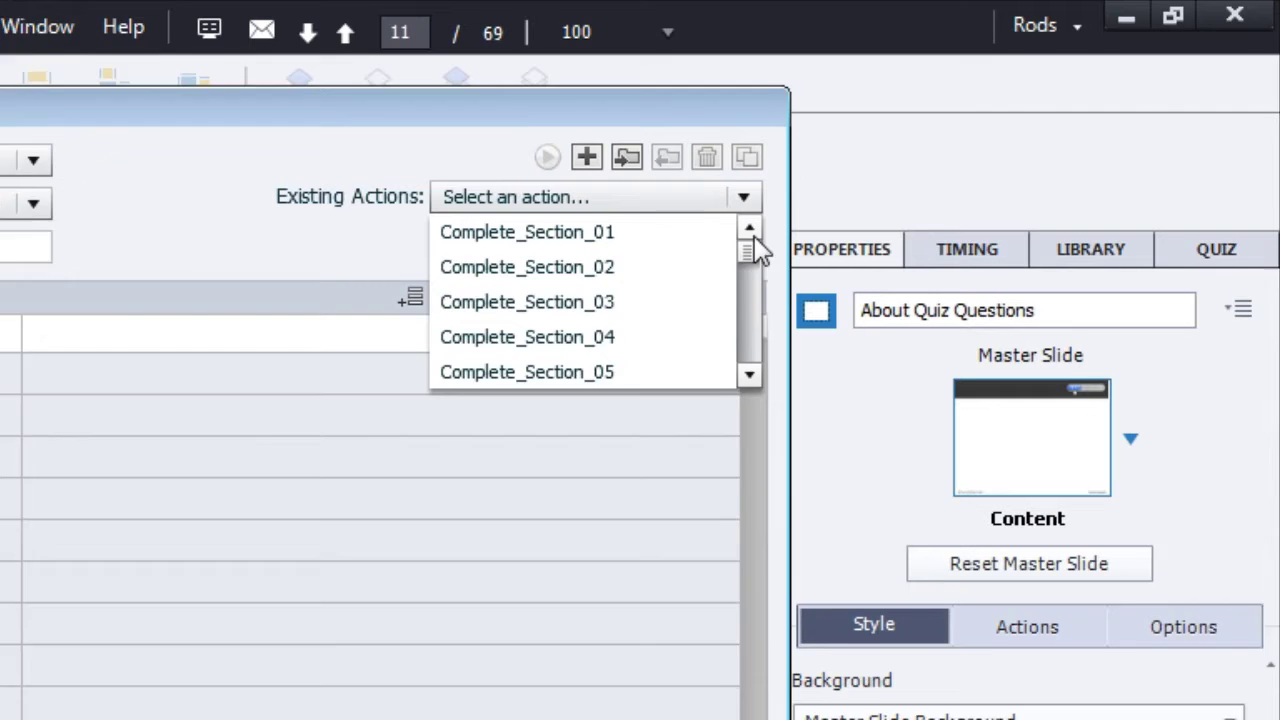
drag(737, 282, 727, 395)
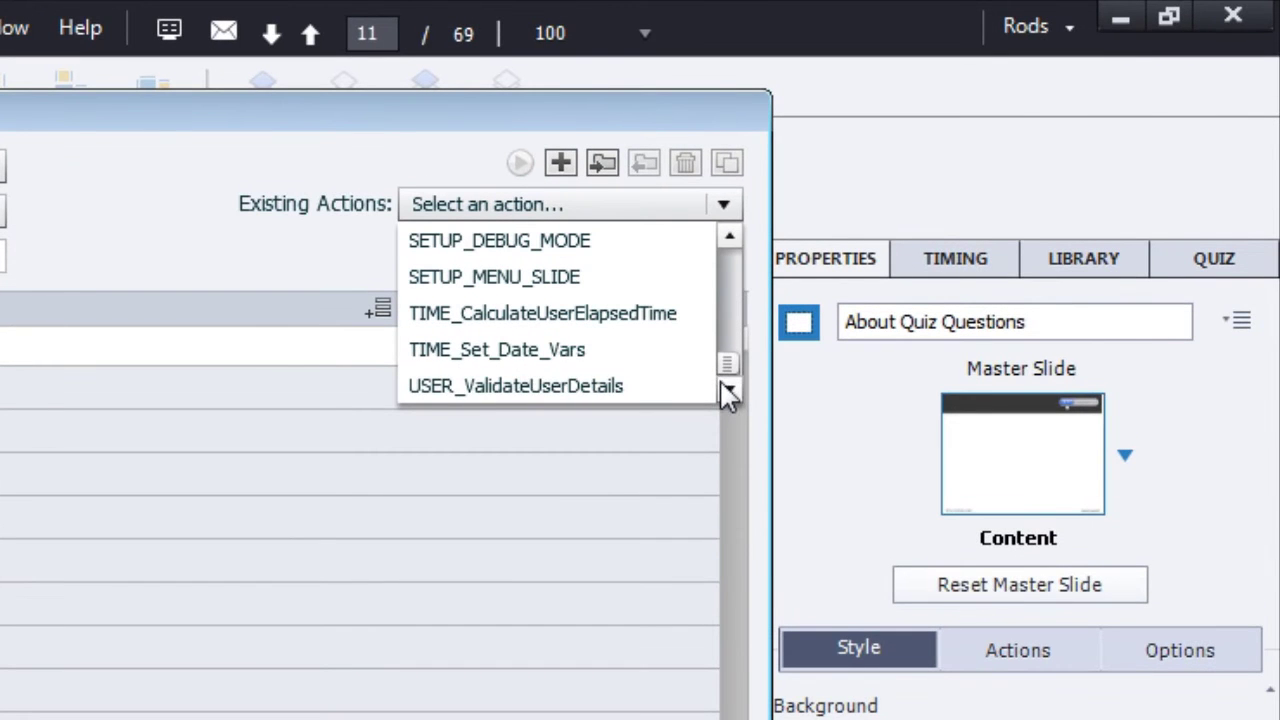
click(608, 350)
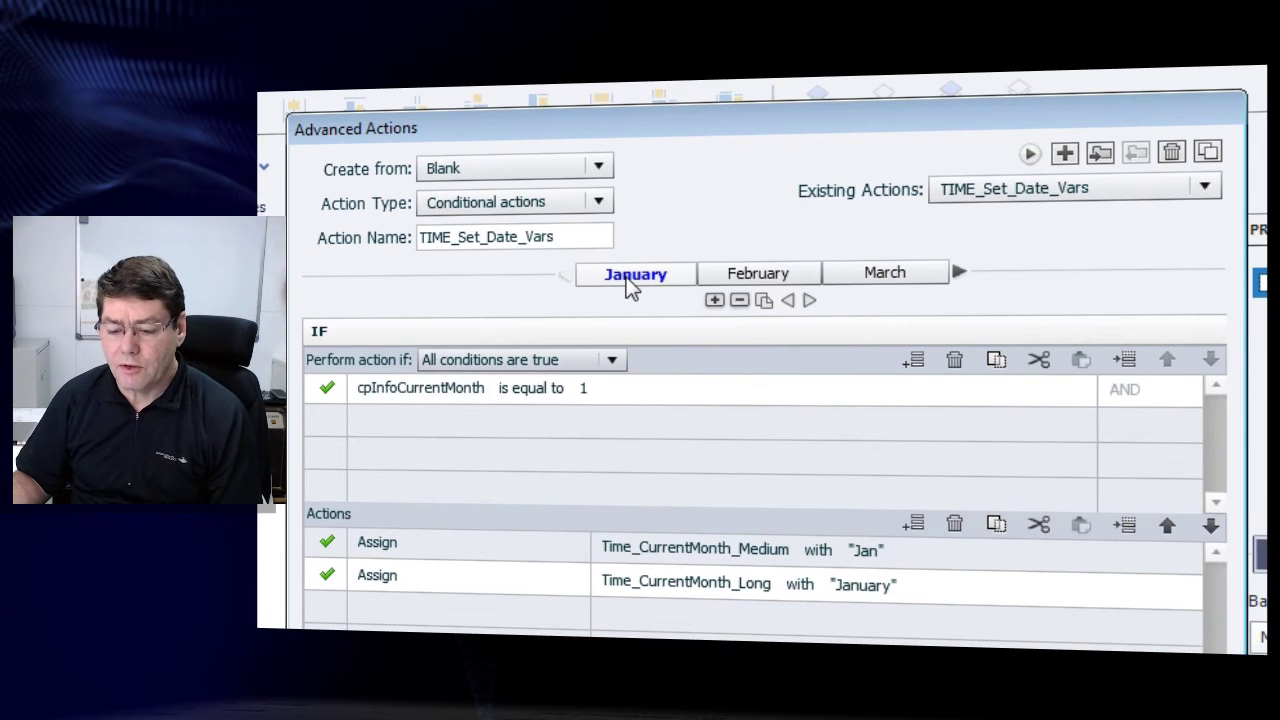
Scroll the decision tabs right past the month and weekday decisions to ModDuration
click(960, 274)
click(960, 274)
click(960, 274)
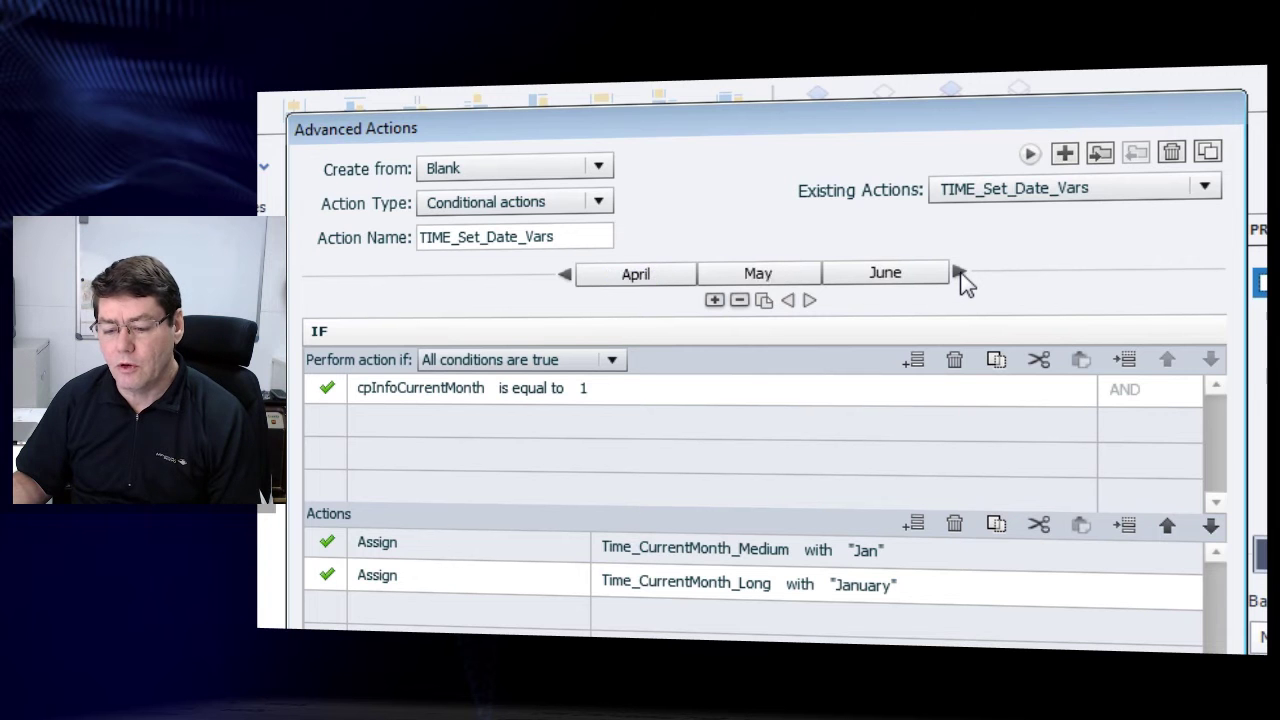
click(960, 274)
click(960, 274)
click(960, 274)
click(960, 274)
click(960, 274)
click(960, 274)
click(960, 274)
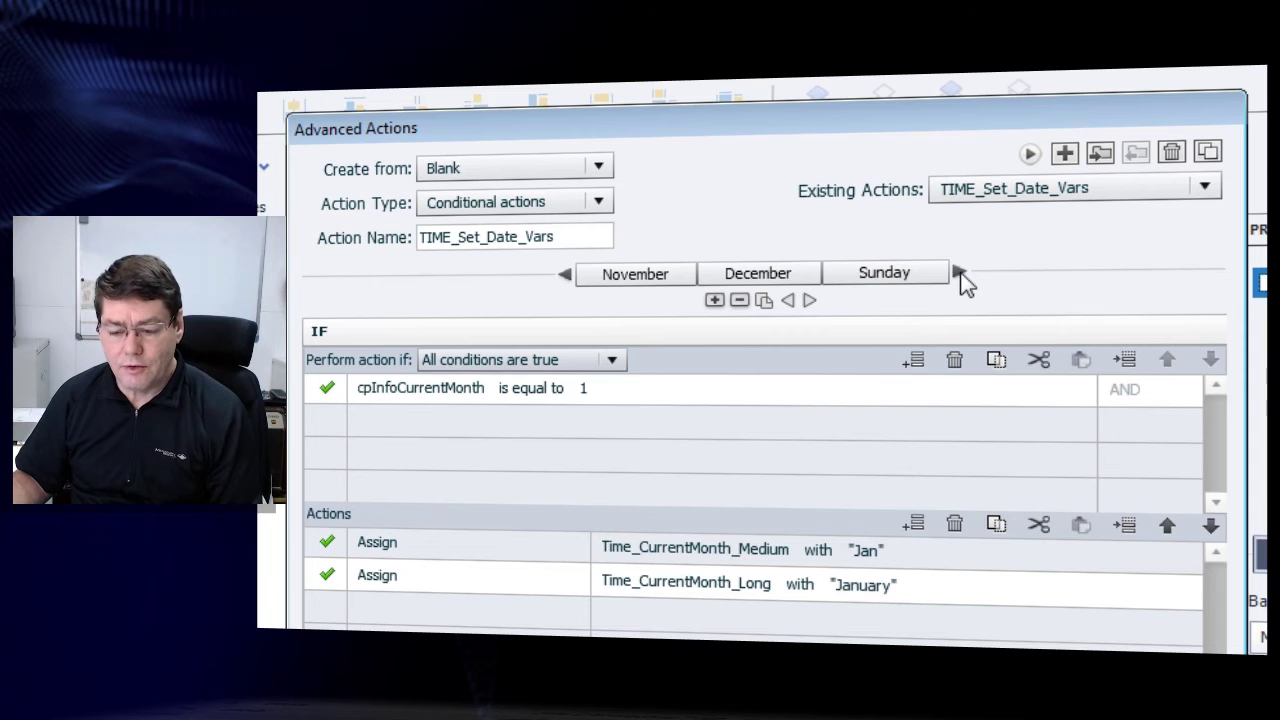
click(960, 274)
click(960, 274)
click(960, 274)
click(960, 274)
click(960, 274)
click(960, 274)
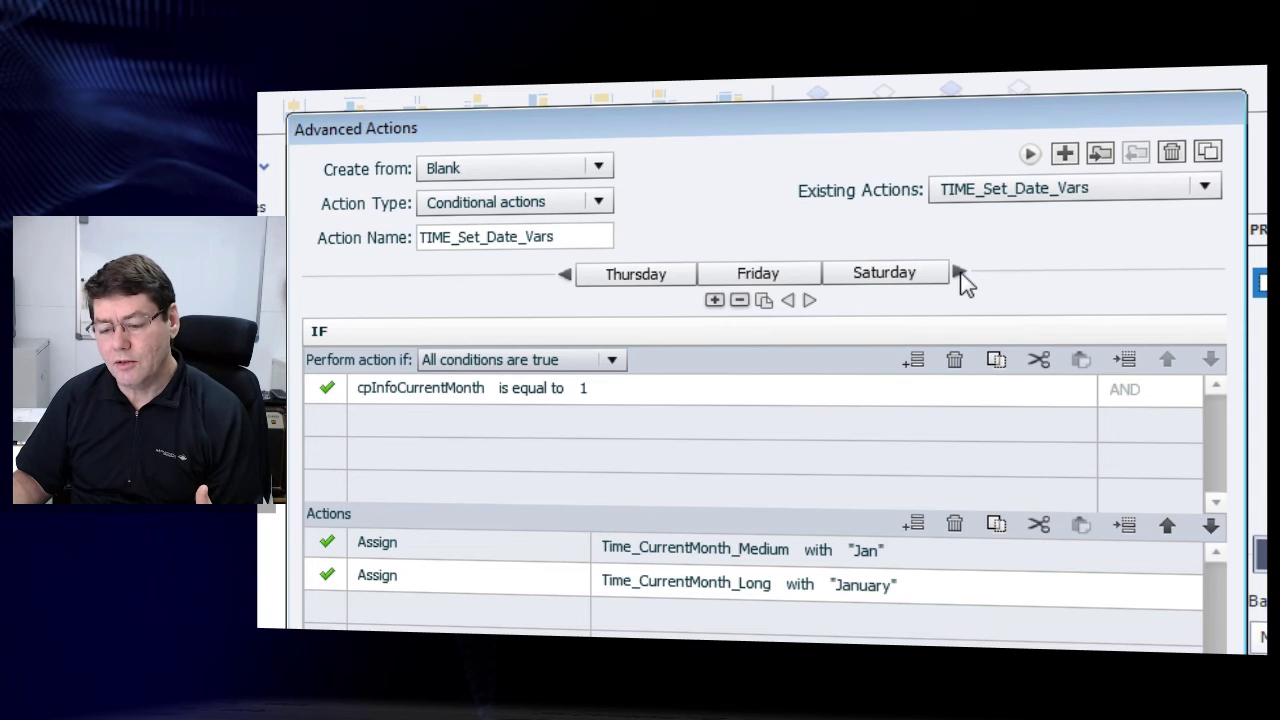
click(960, 274)
click(960, 274)
click(960, 274)
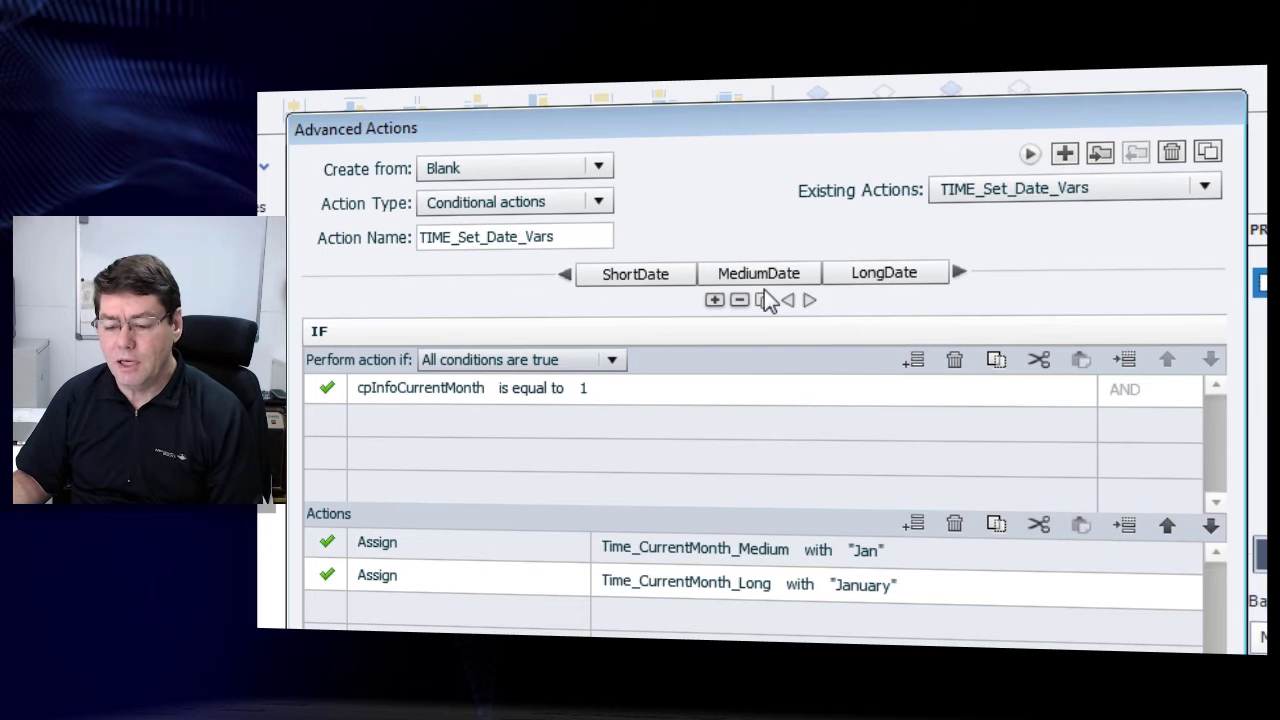
click(959, 272)
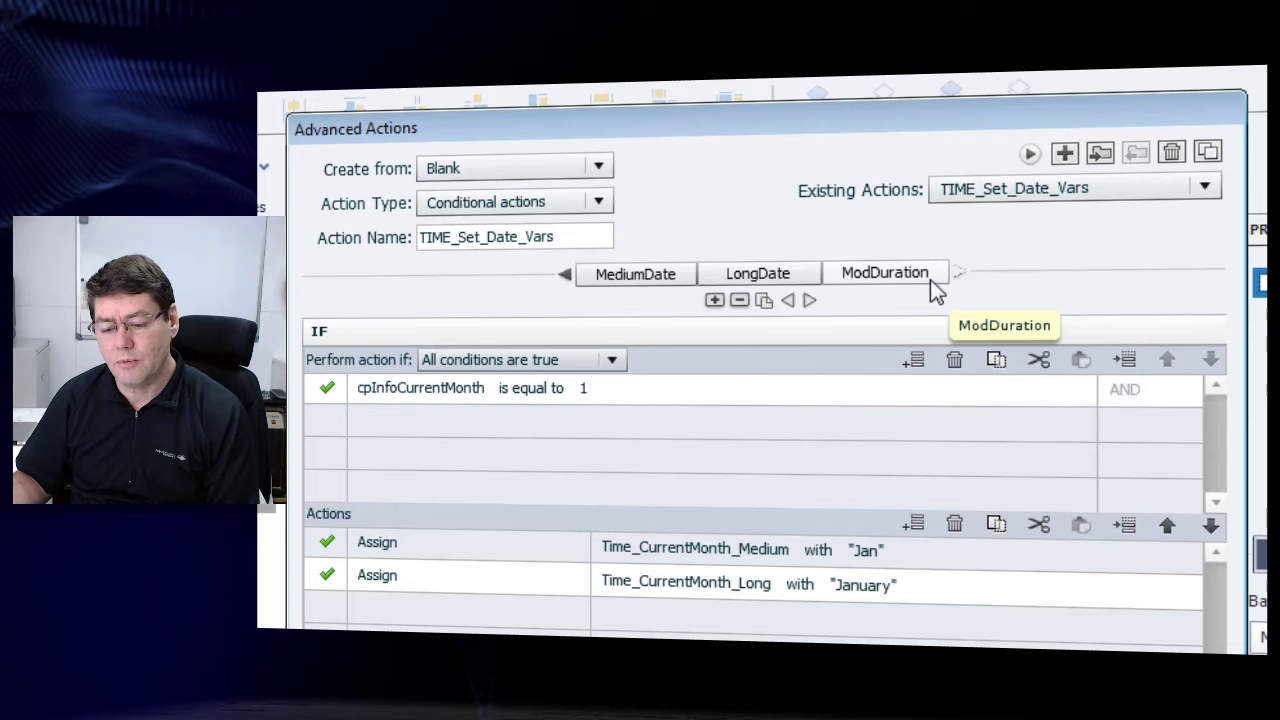
Scroll the decision tabs back left to the January–March month decisions
click(565, 274)
click(565, 274)
click(565, 274)
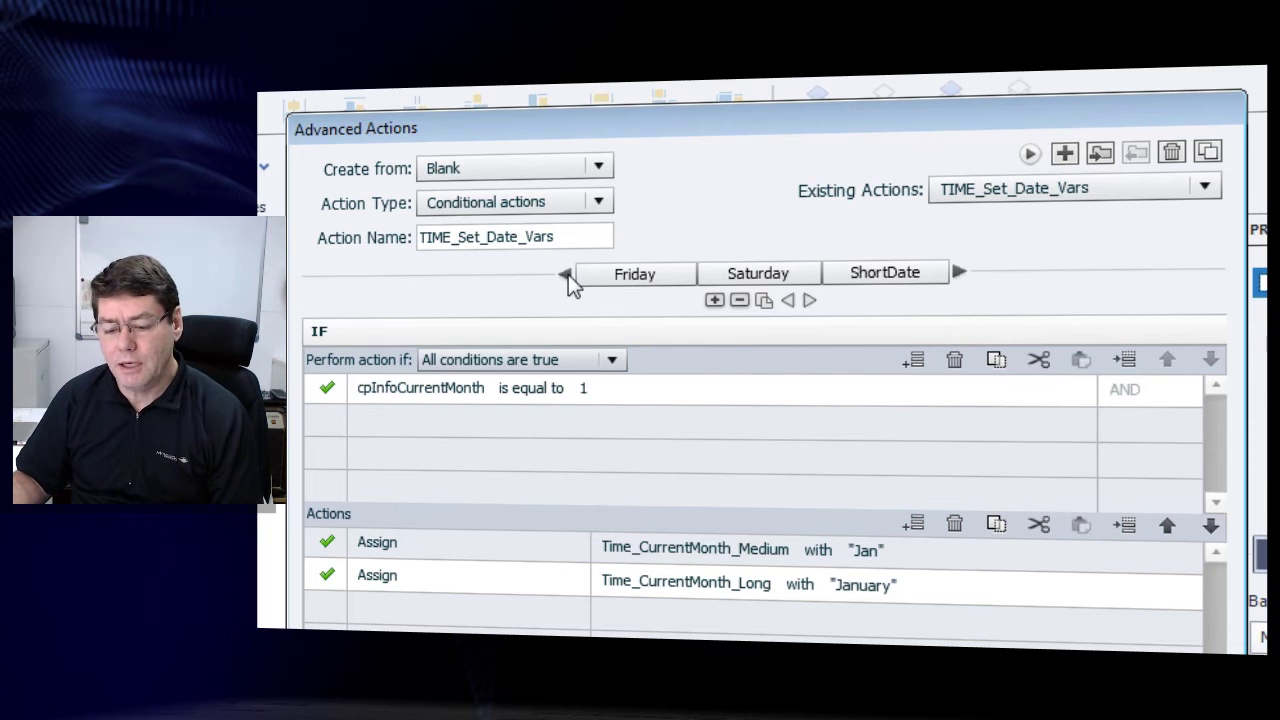
click(565, 274)
click(565, 274)
click(565, 274)
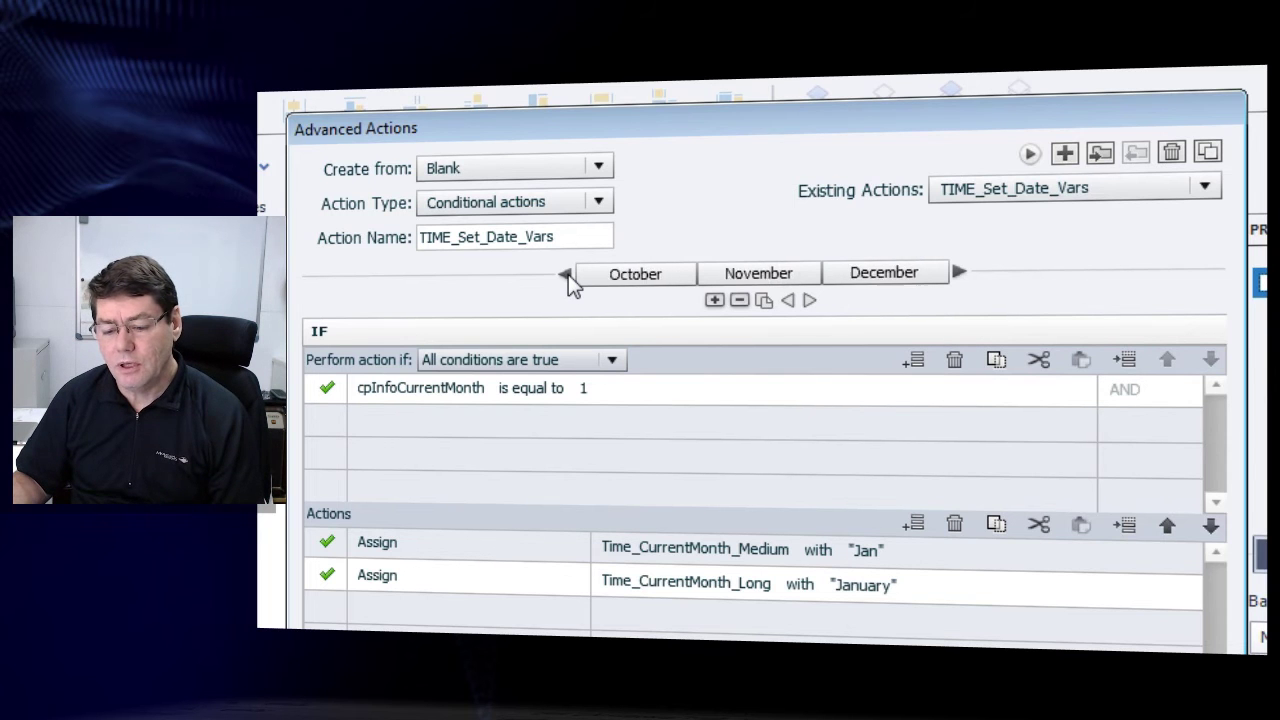
click(565, 274)
click(565, 274)
click(565, 274)
click(565, 274)
click(565, 274)
click(565, 274)
click(565, 274)
click(565, 274)
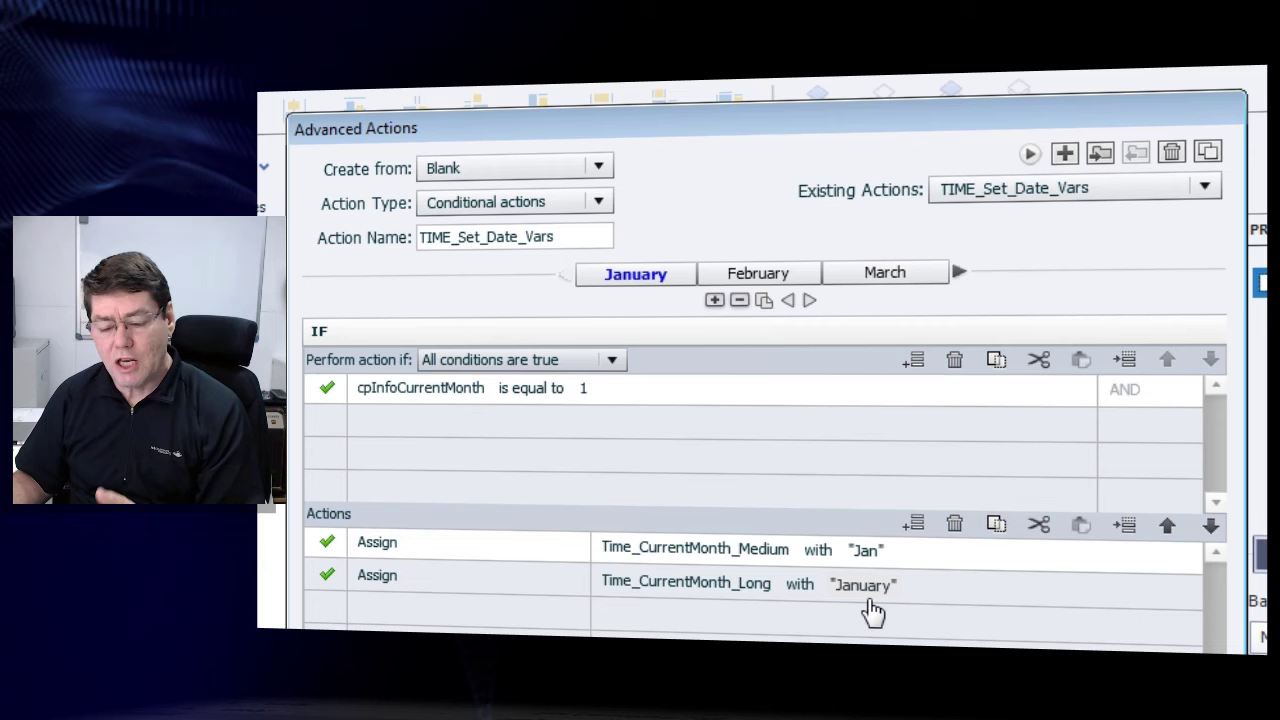
View the February, March and December decisions; December (month 12) assigns Dec and December
click(758, 280)
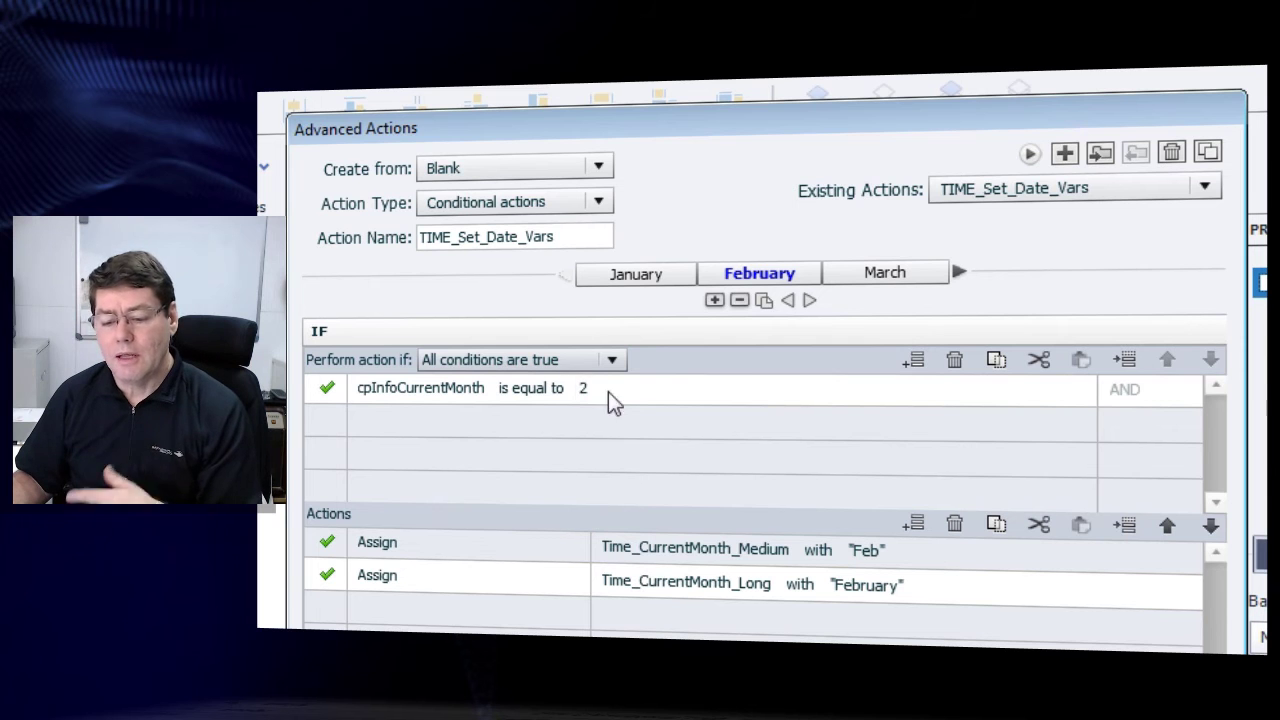
click(897, 276)
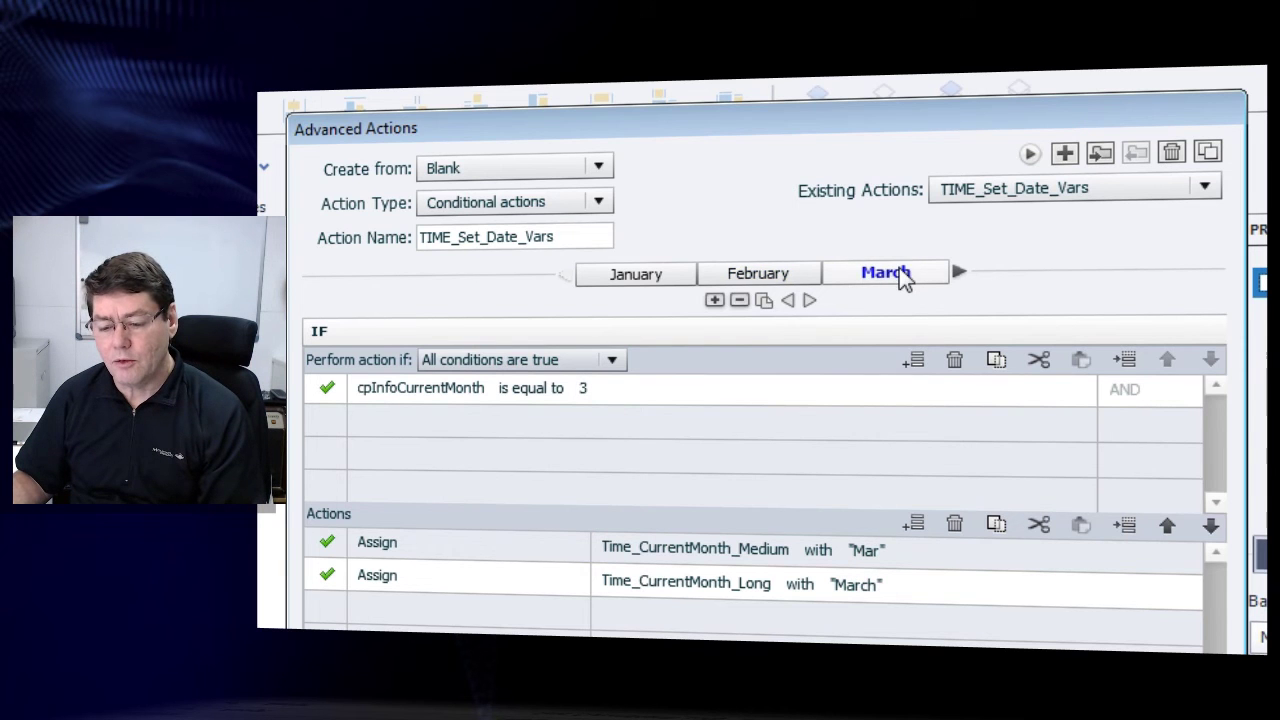
click(960, 272)
click(960, 272)
click(960, 272)
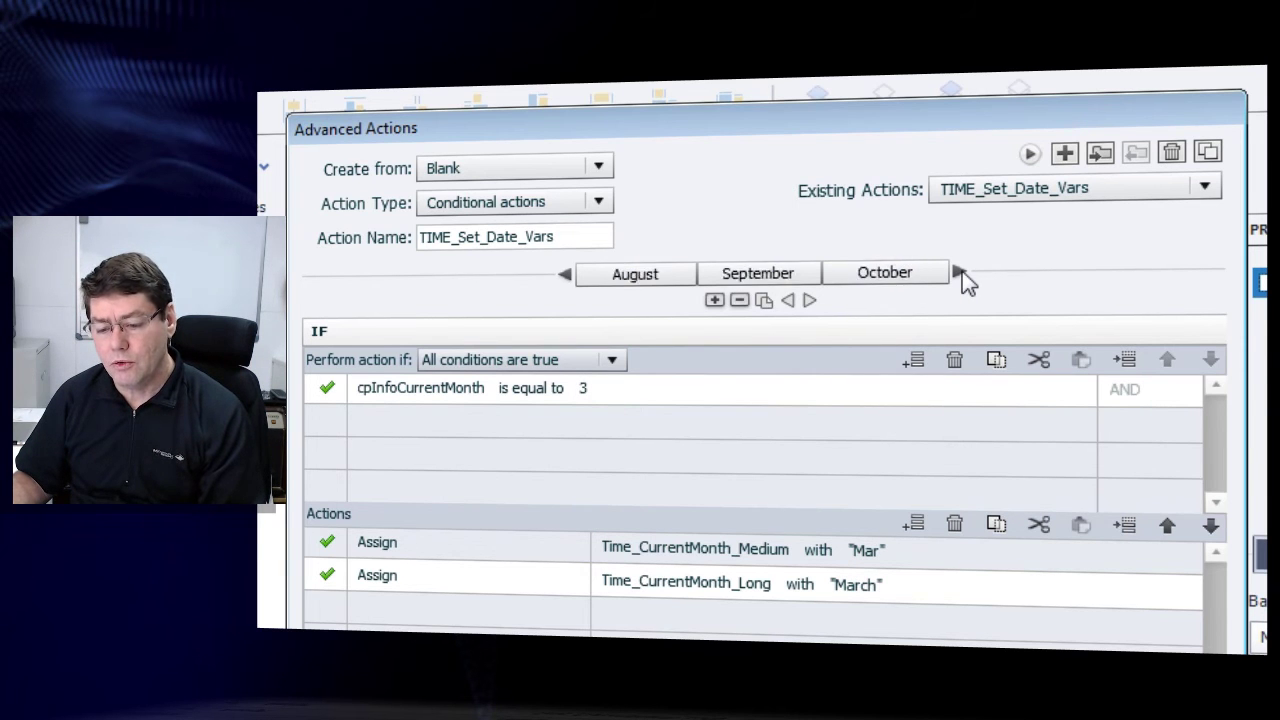
click(960, 272)
click(960, 272)
click(886, 273)
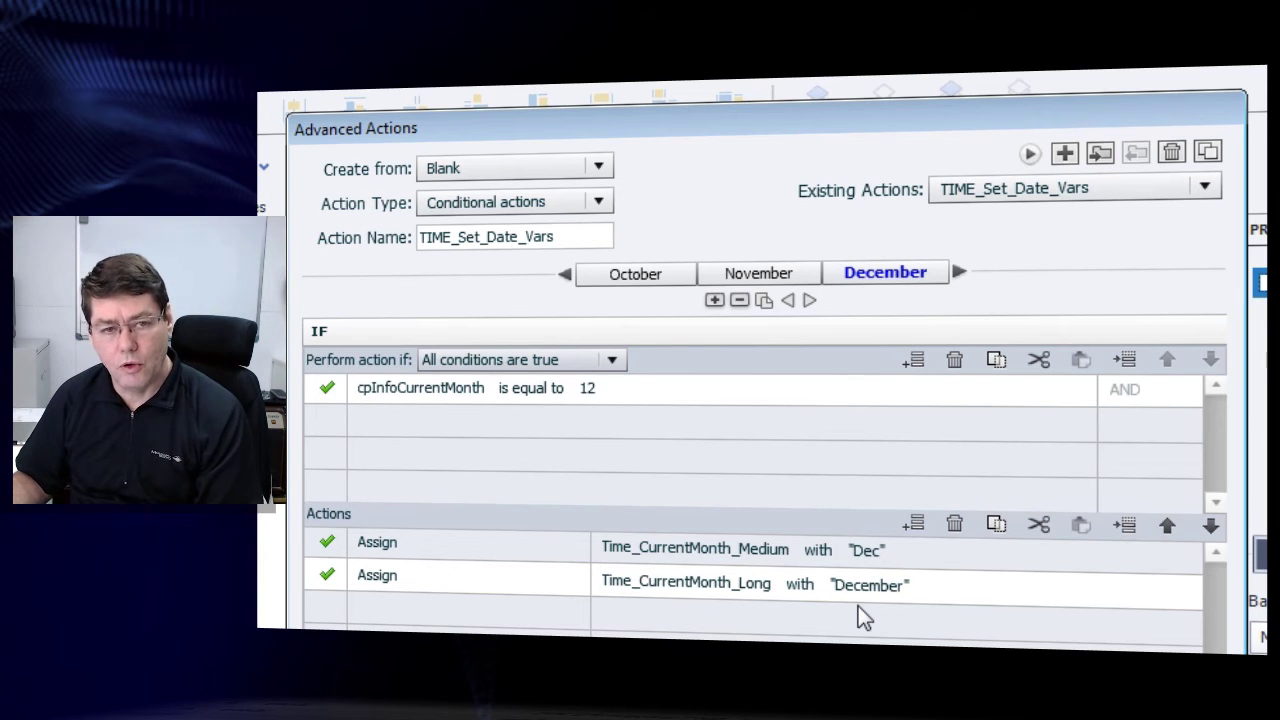
click(958, 272)
click(958, 272)
click(958, 272)
click(958, 272)
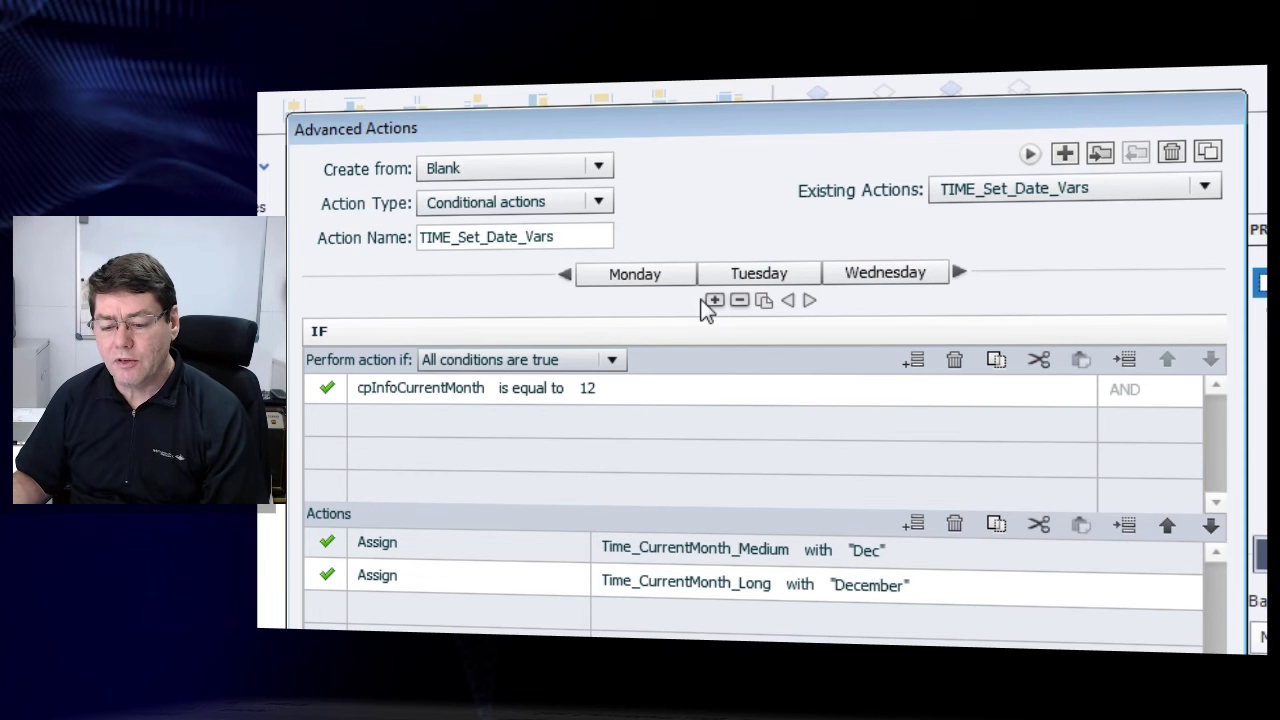
View the Sunday, Monday and Tuesday decisions; Tuesday (day 3) assigns Tue and Tuesday
click(565, 273)
click(635, 278)
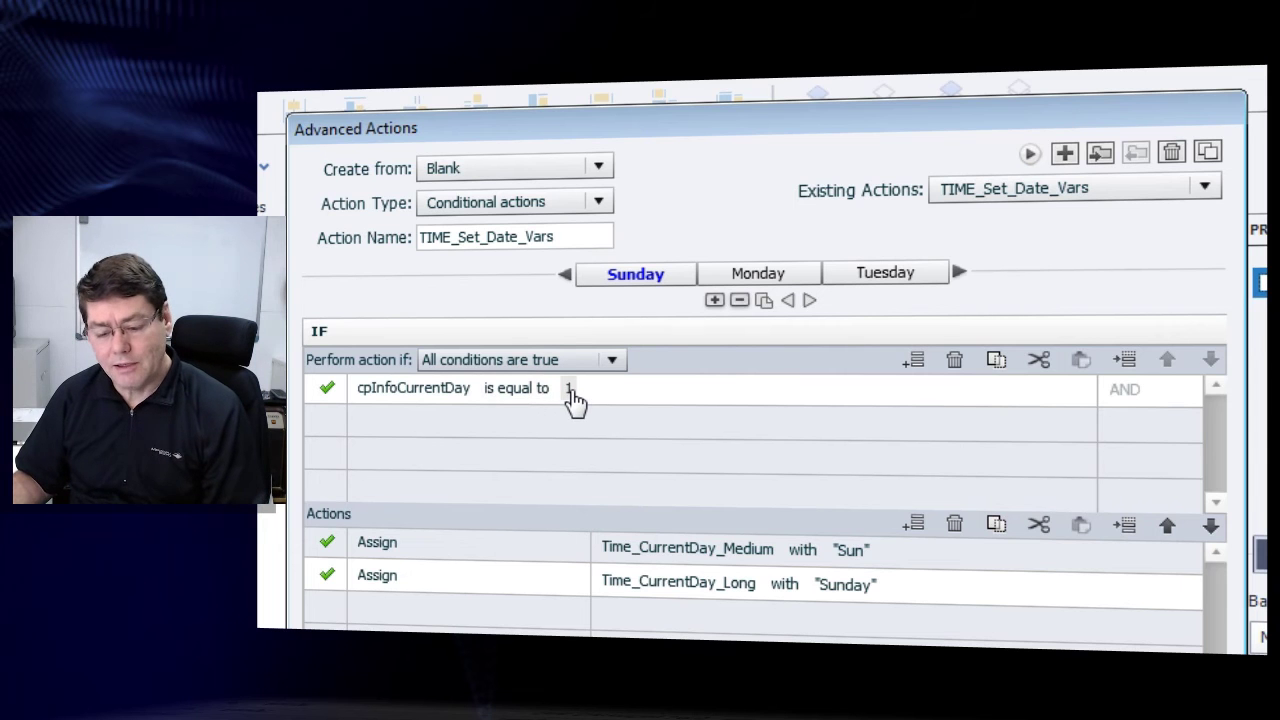
click(722, 558)
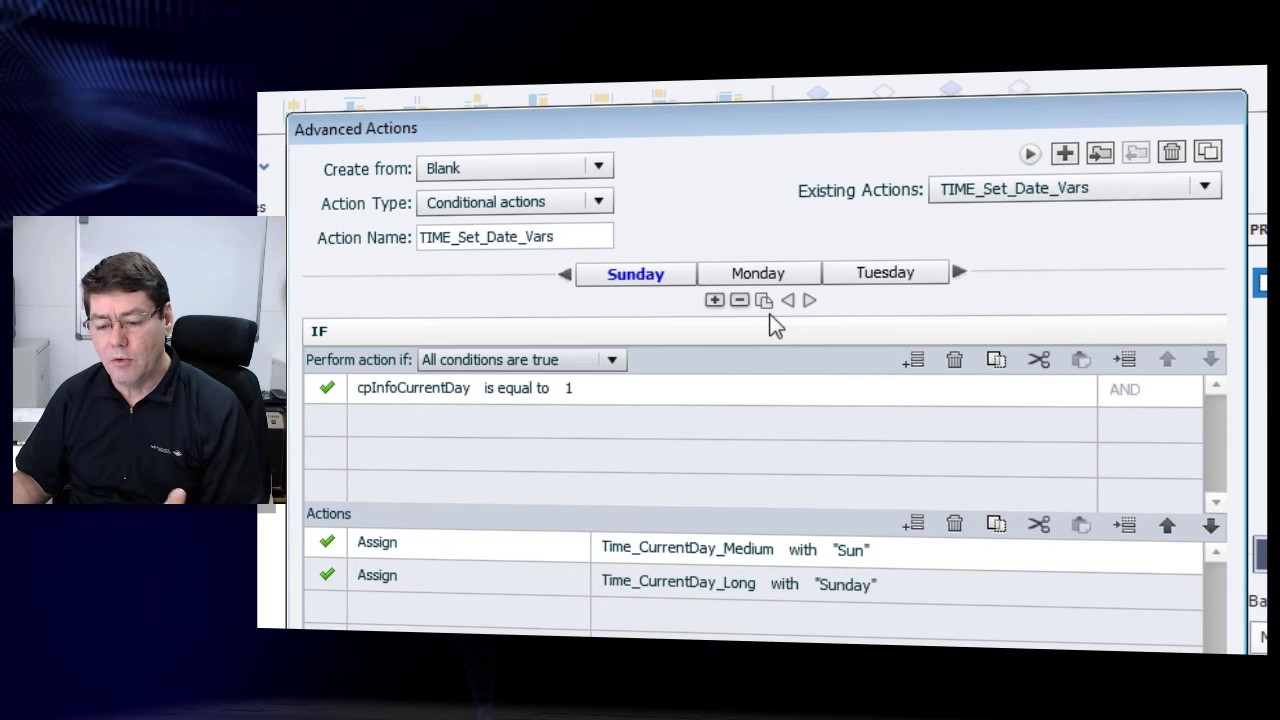
click(761, 279)
click(884, 278)
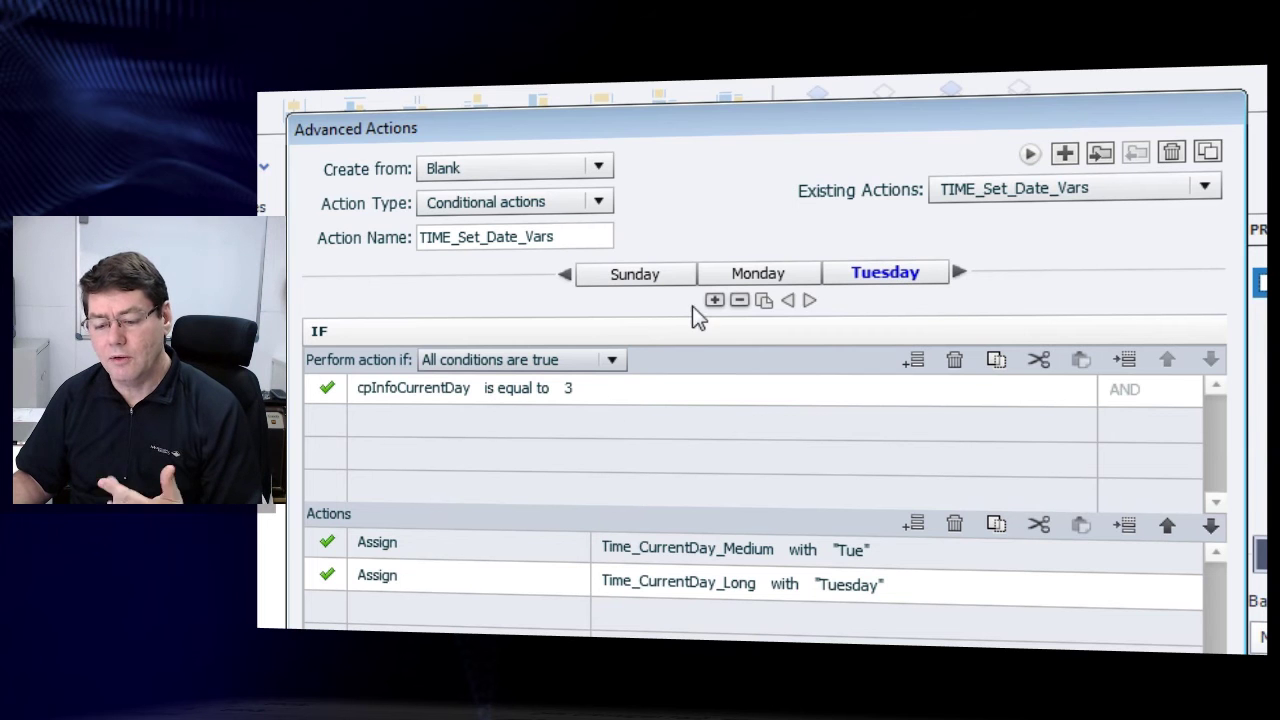
Scroll the decision tabs right toward the ShortDate date-format decision
click(958, 272)
click(958, 272)
click(958, 272)
click(958, 272)
click(958, 272)
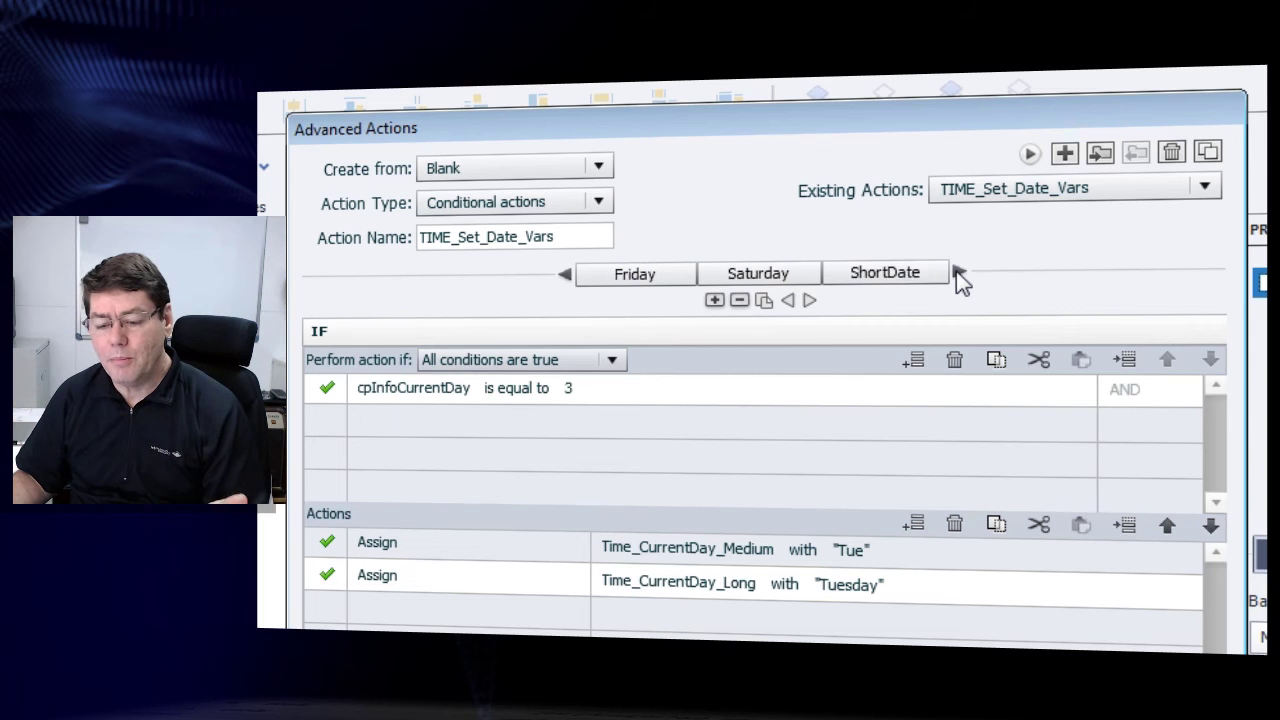
click(958, 272)
click(958, 272)
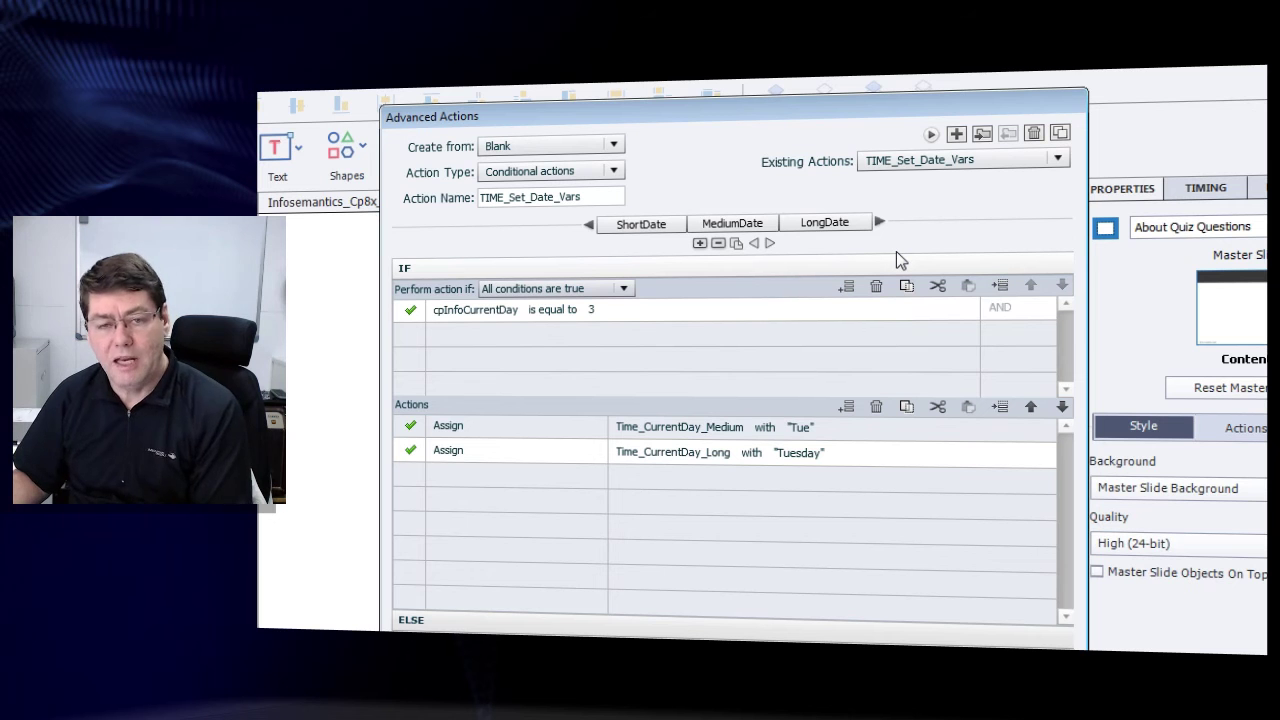
View the ShortDate expressions, then the MediumDate decision building Time_CurrentDate_Medium
click(638, 226)
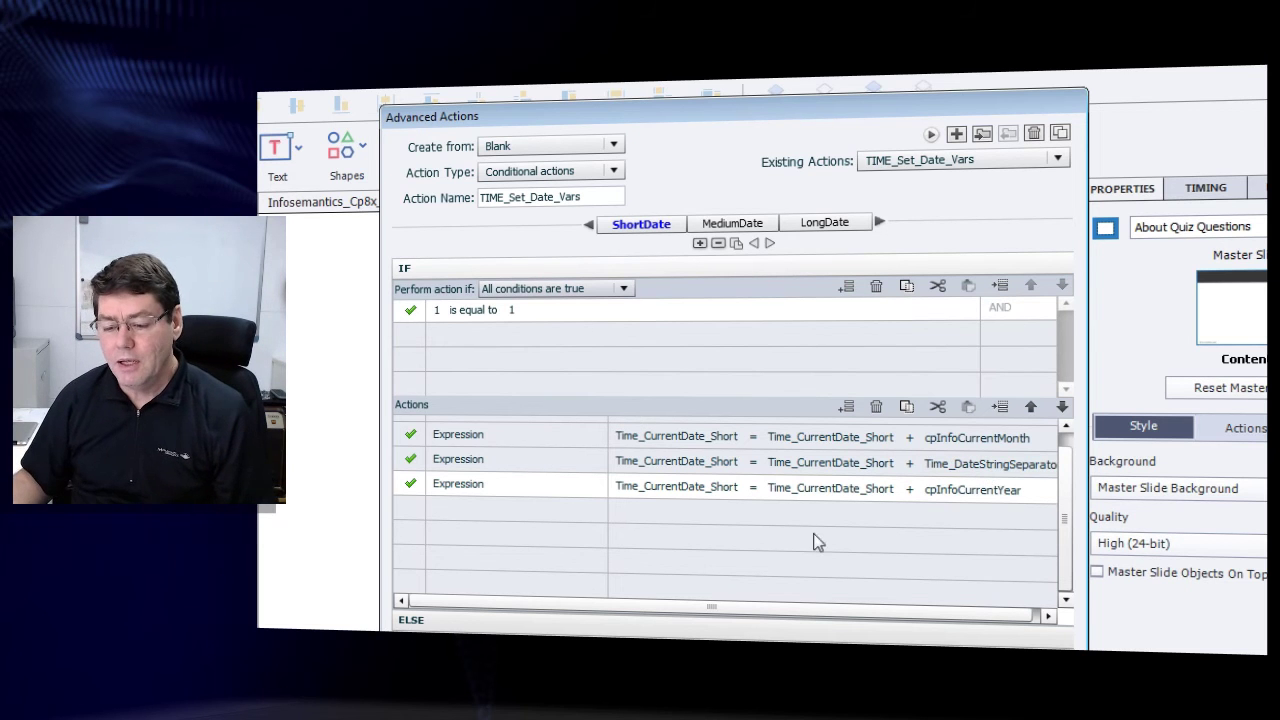
click(758, 226)
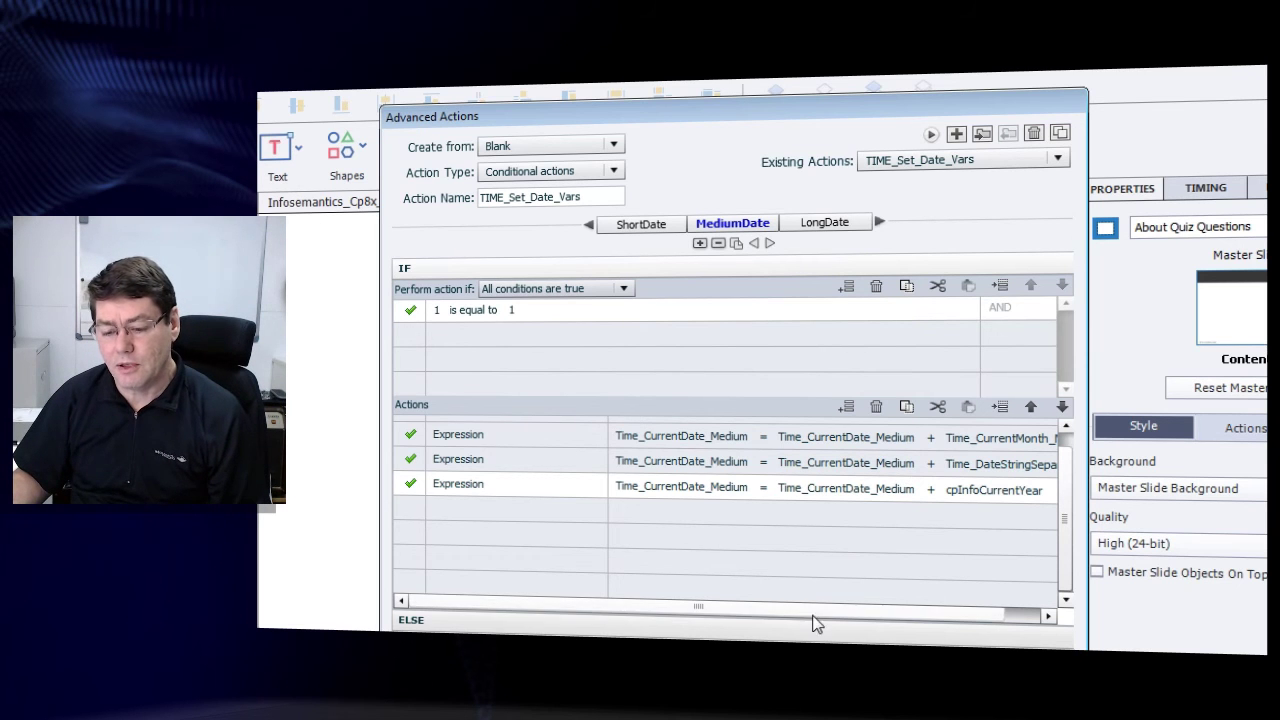
Walk through the LongDate decision's month, space, date, comma-space and year expressions
drag(814, 612, 840, 612)
click(825, 224)
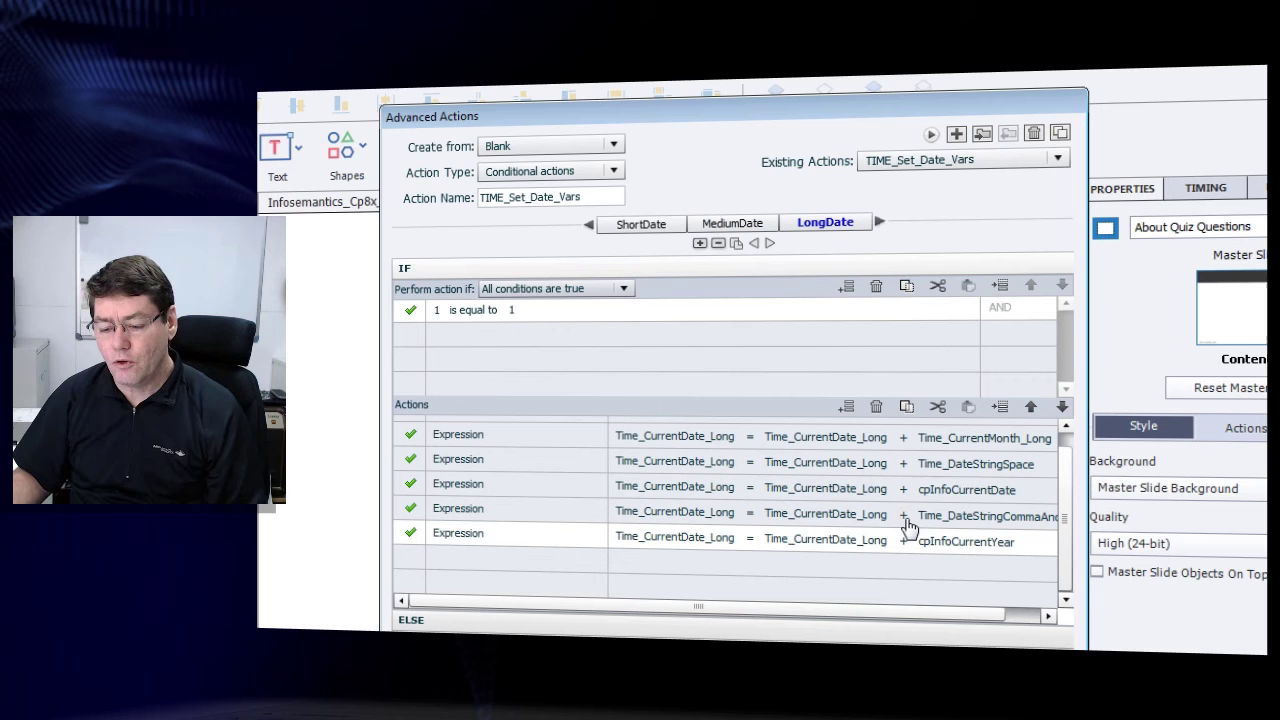
click(536, 435)
click(530, 463)
click(530, 487)
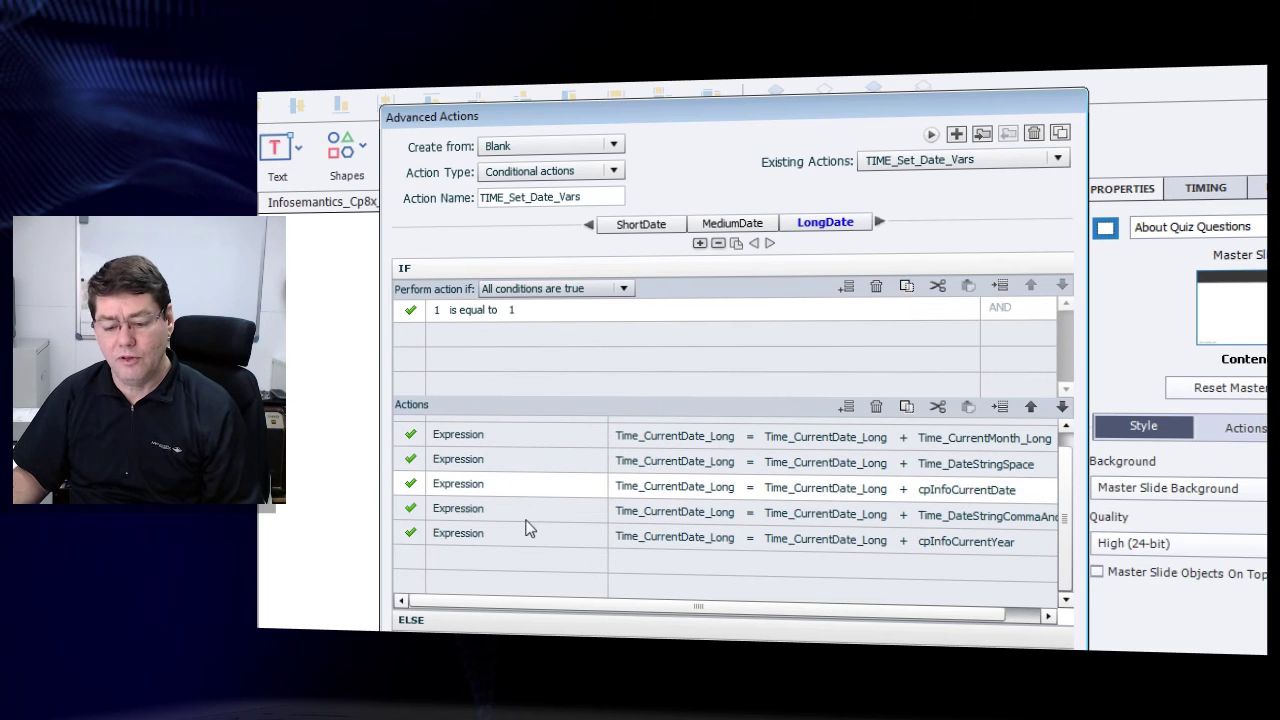
click(534, 537)
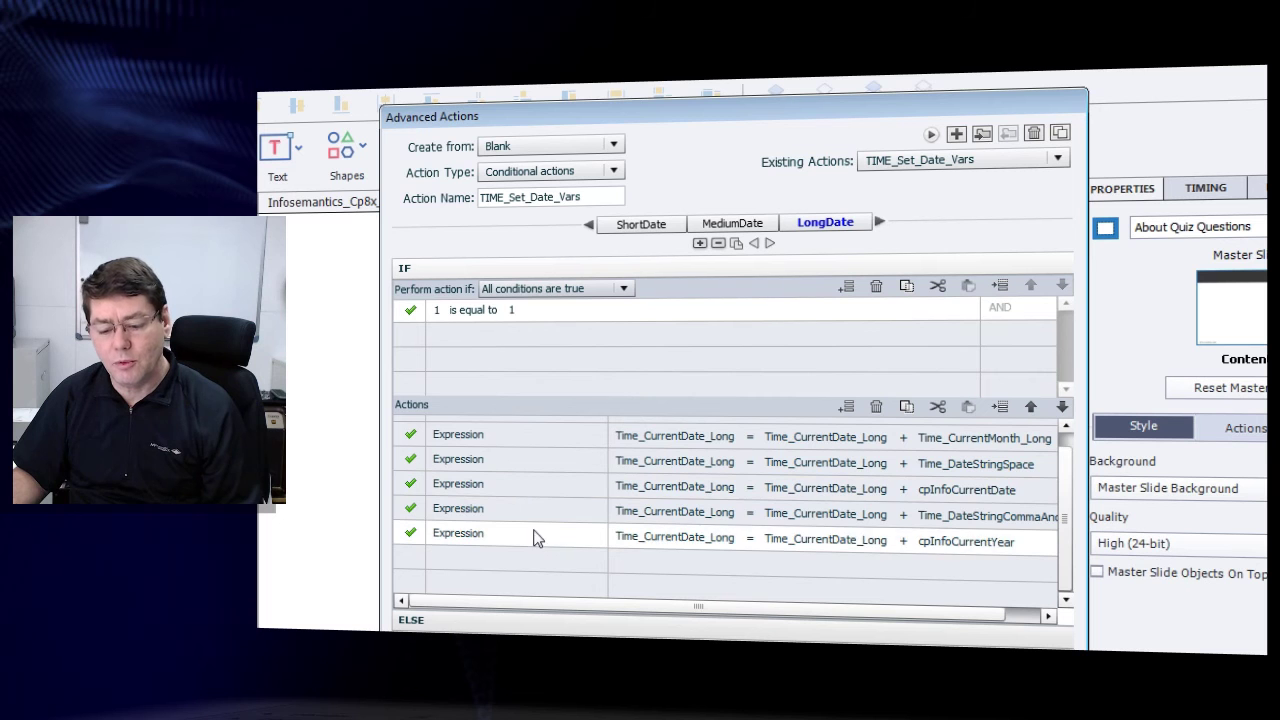
click(537, 515)
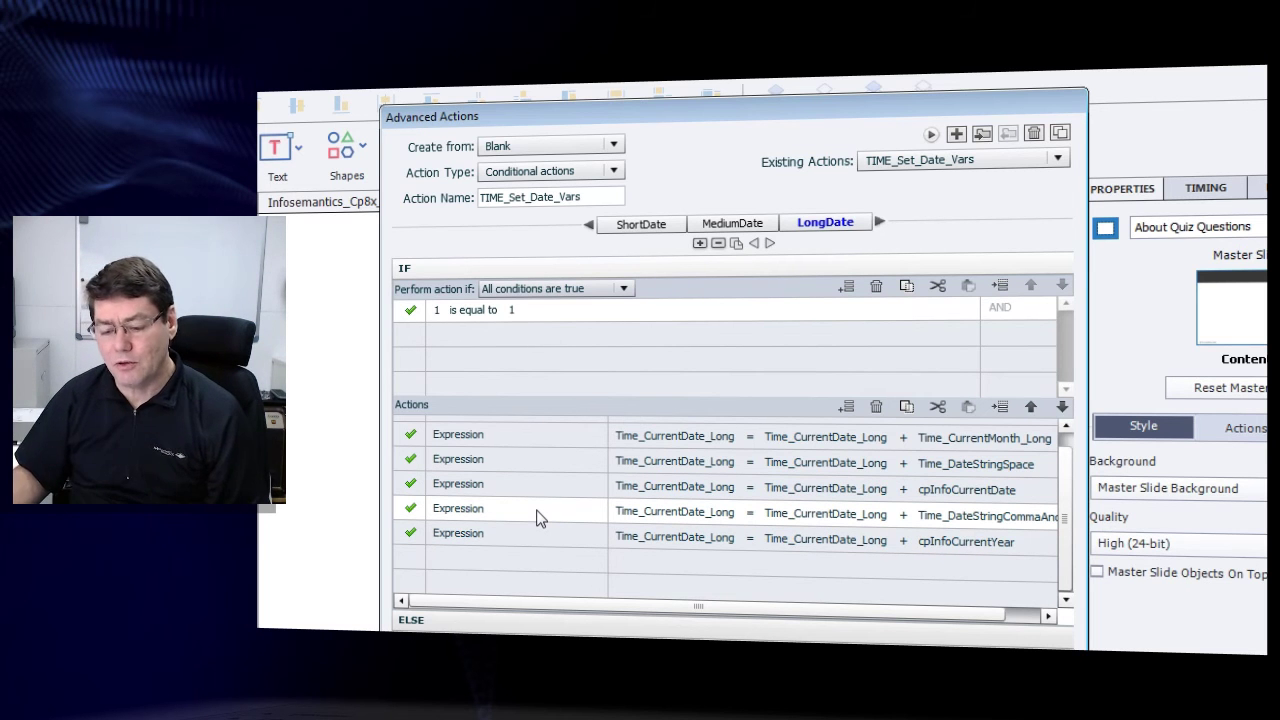
click(538, 440)
click(521, 462)
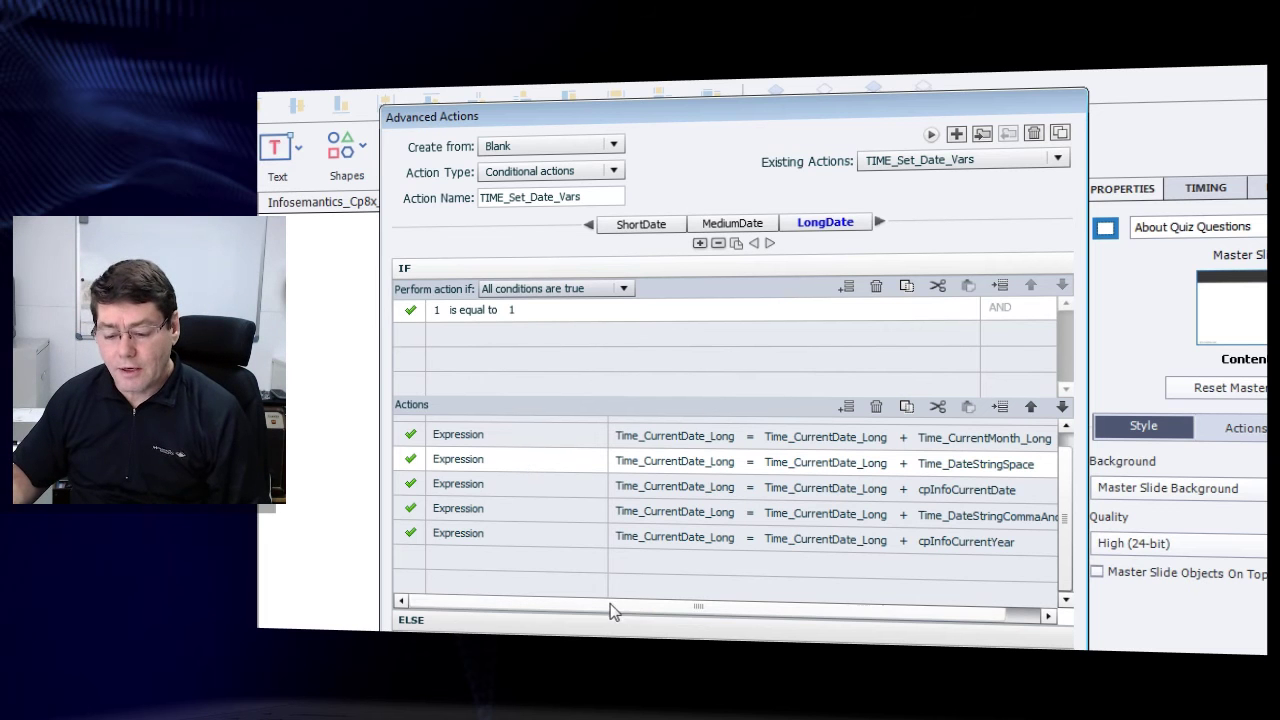
Show ModDuration: seconds = cpInfoFrameCount / cpInfoFPS, minutes = seconds / 60
drag(609, 607, 679, 613)
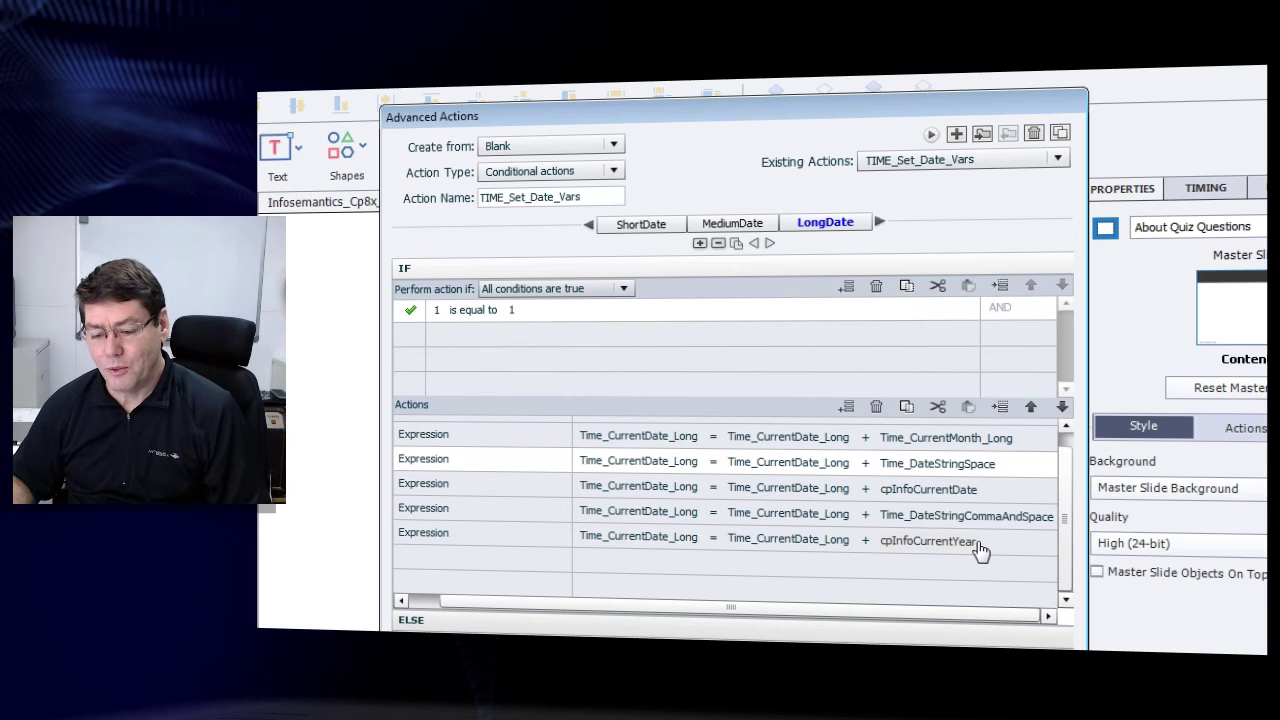
click(878, 223)
click(858, 224)
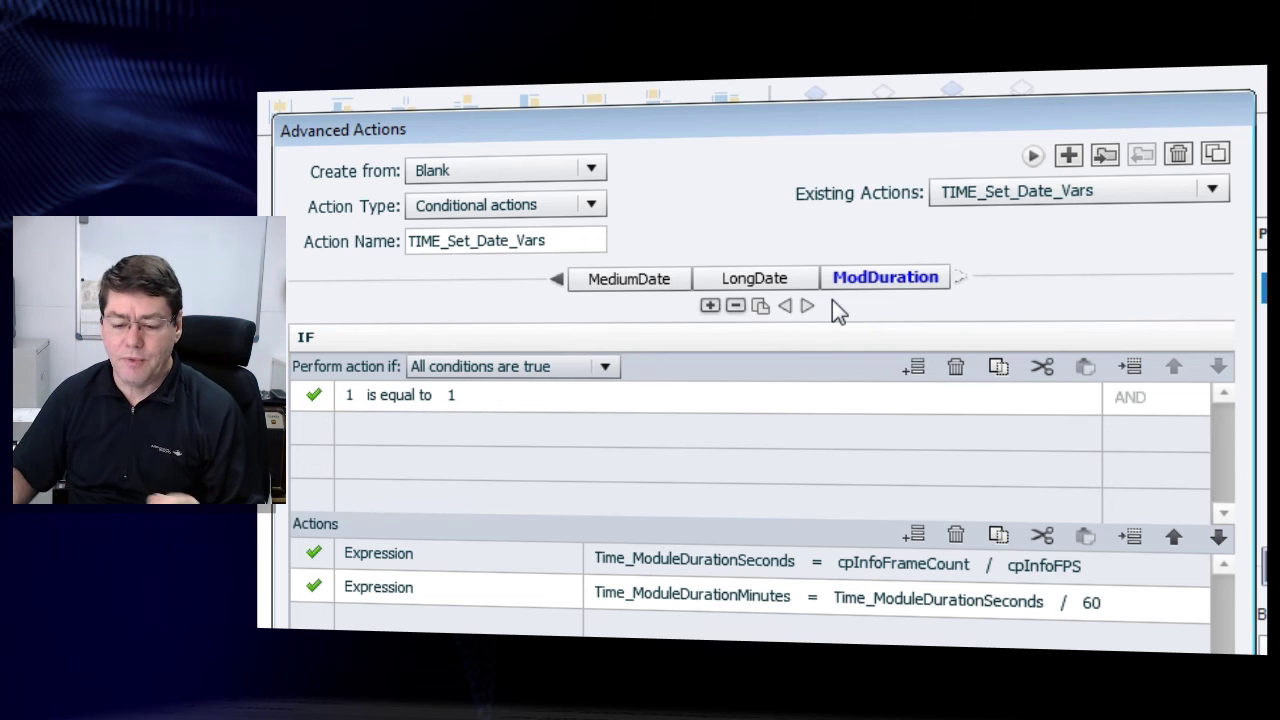
Highlight the ModDuration rows computing module-duration seconds and minutes
click(506, 563)
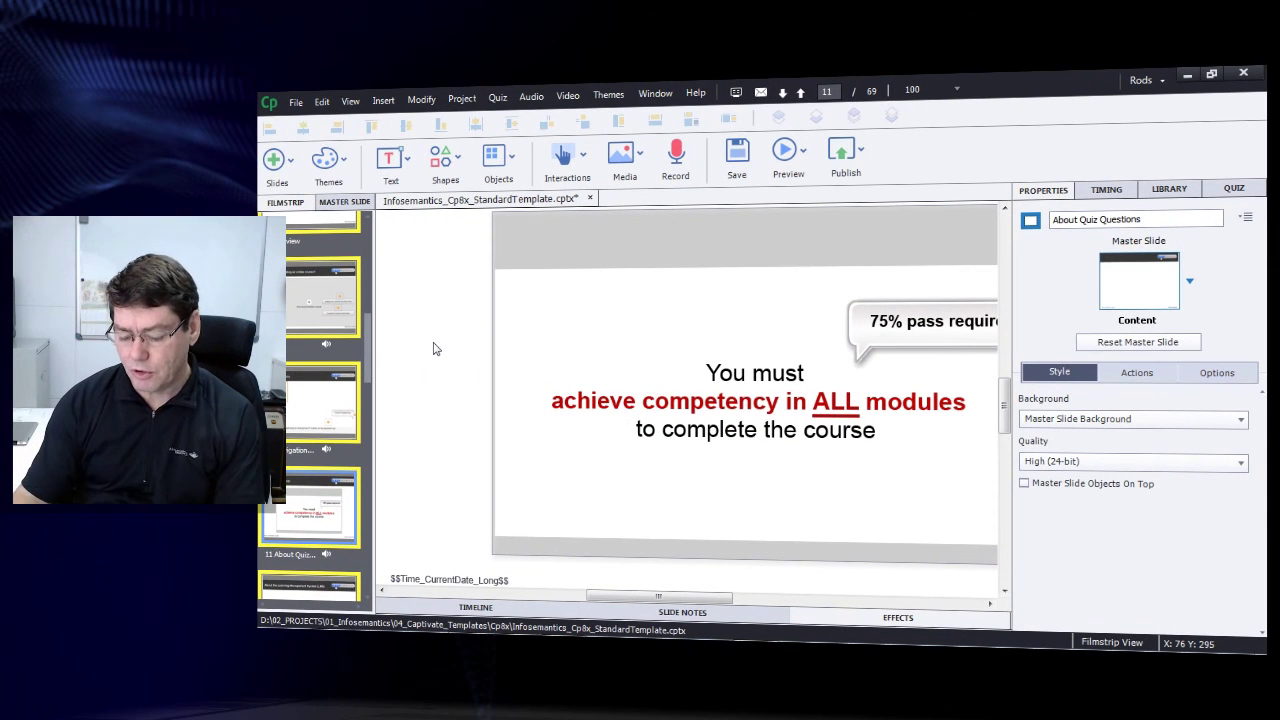
Preview the project with F12 and pause on the title slide showing 'Duration: 5.68 minutes'
key(F12)
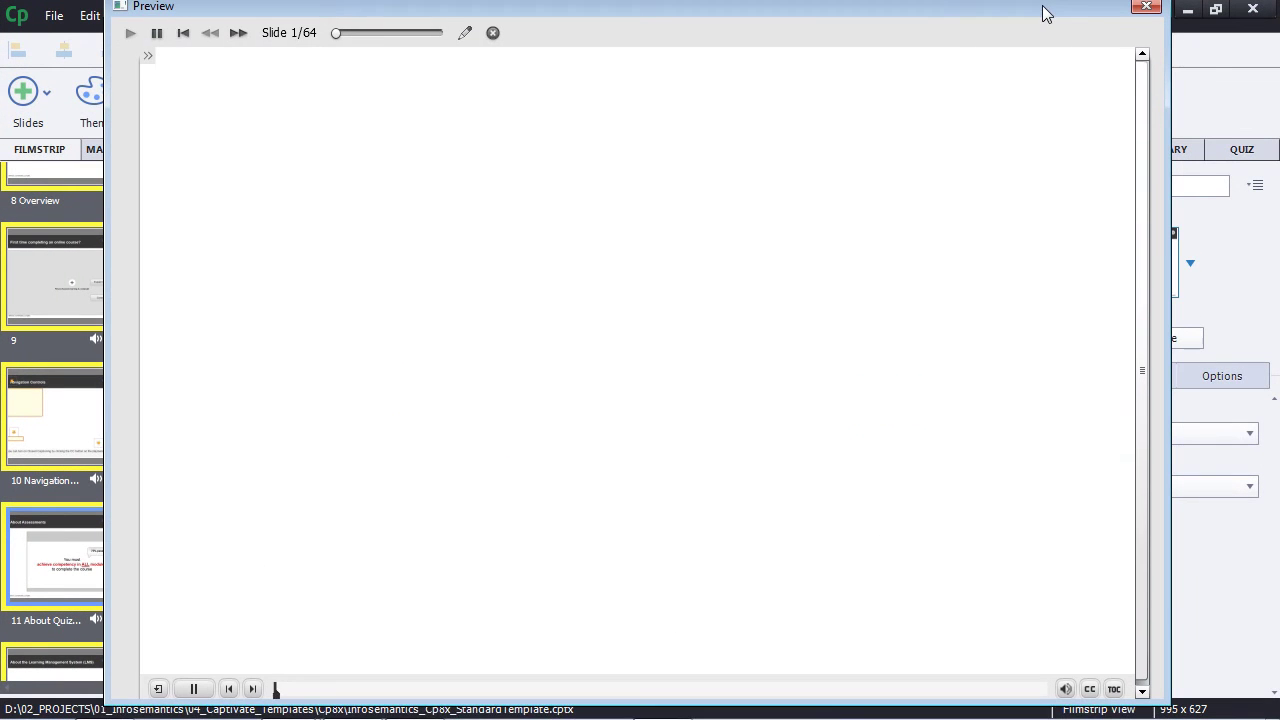
drag(1043, 14, 1041, 26)
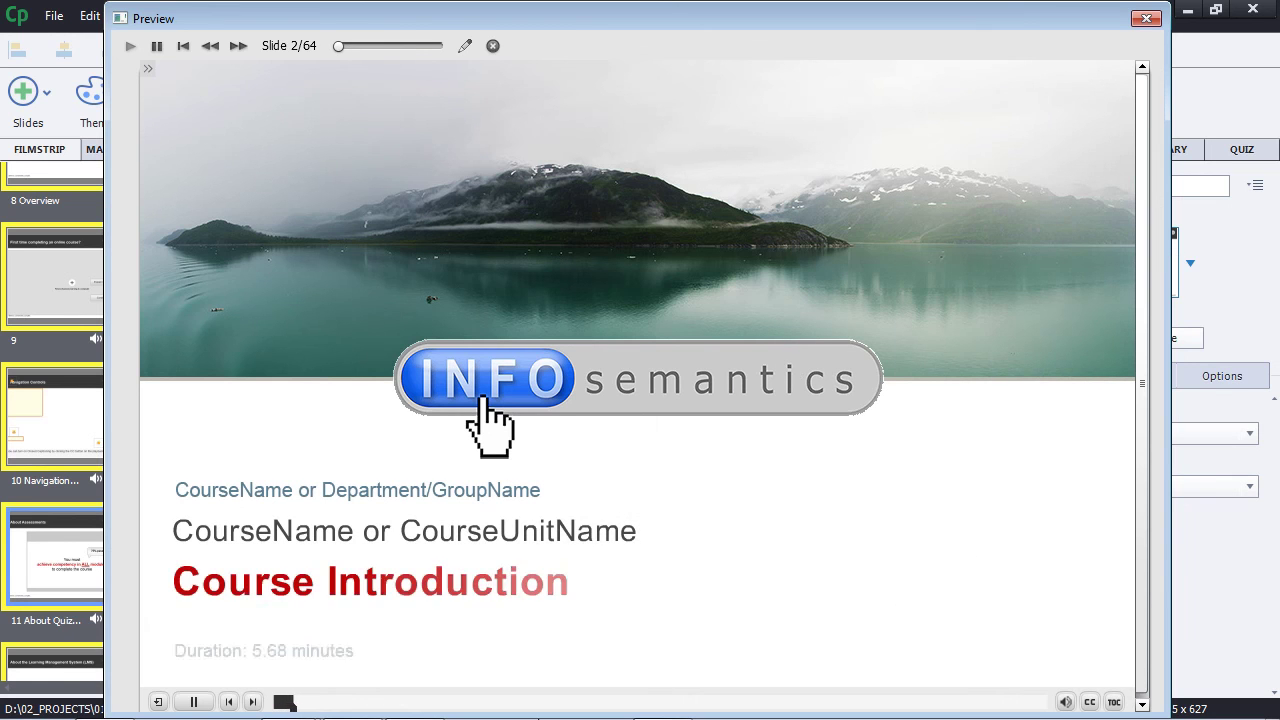
click(199, 704)
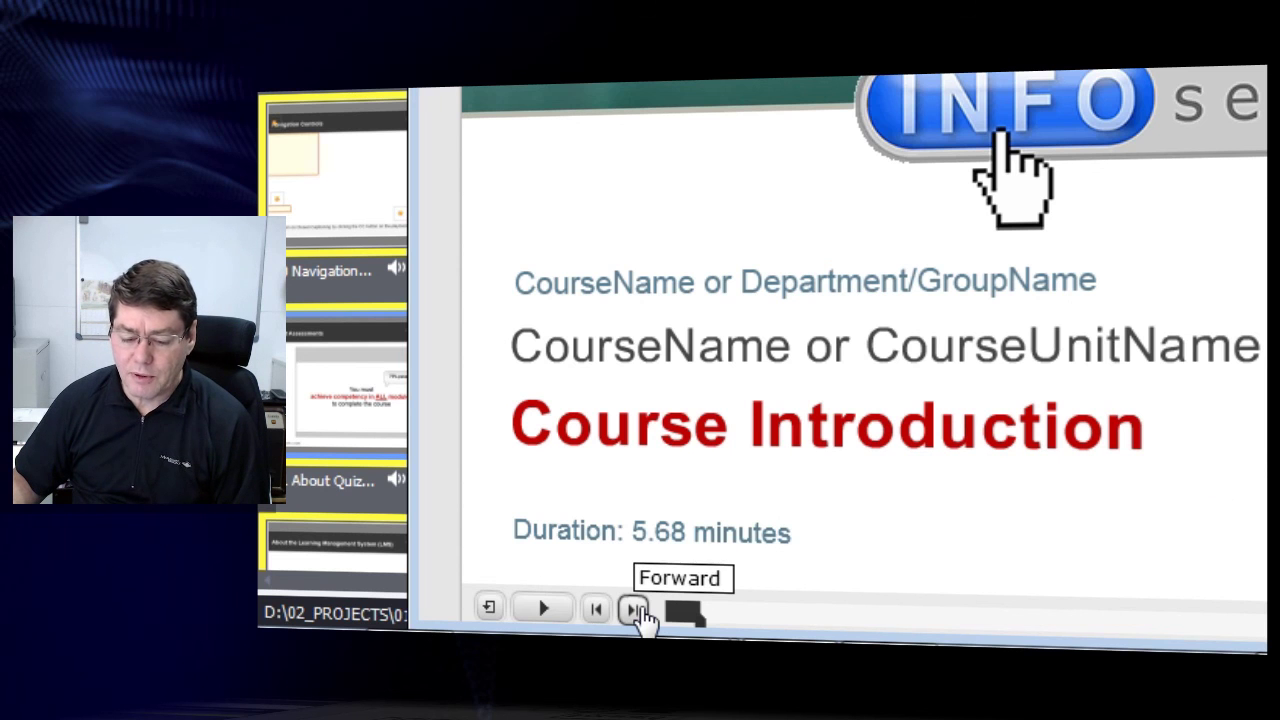
Advance the preview one slide and pause on the long date 'Sunday, September 14, 2014'
click(638, 612)
click(538, 608)
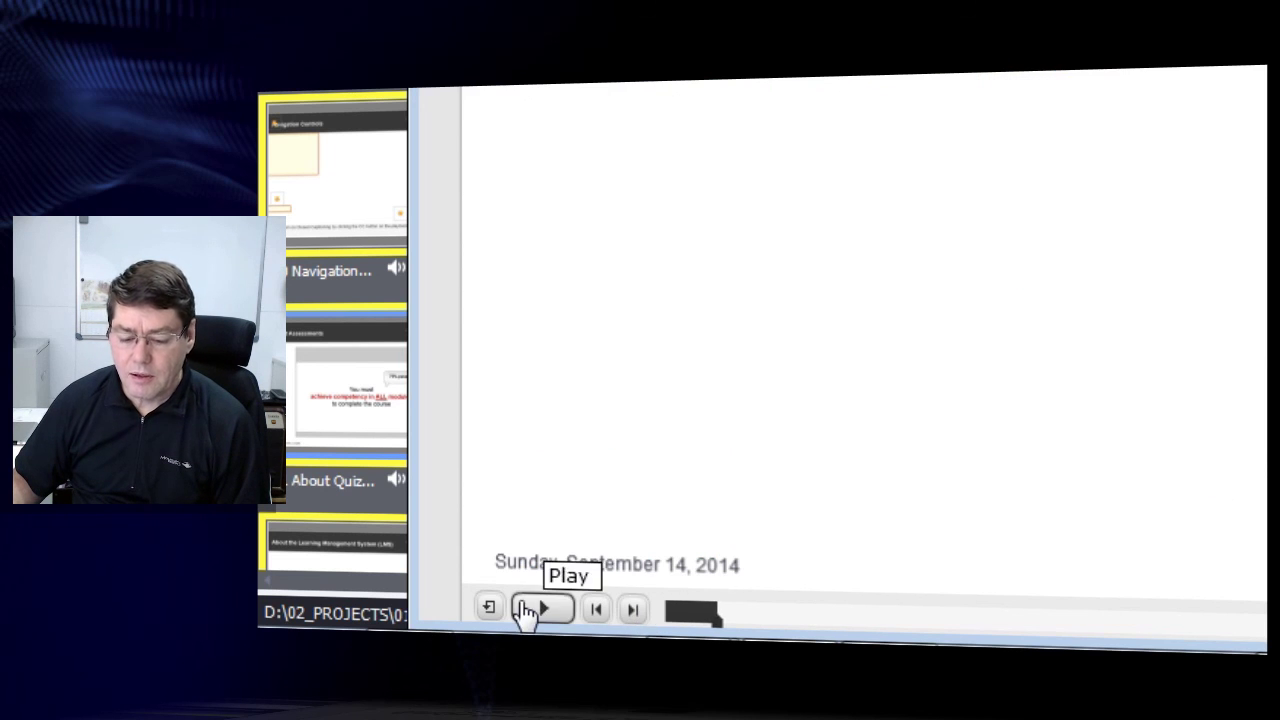